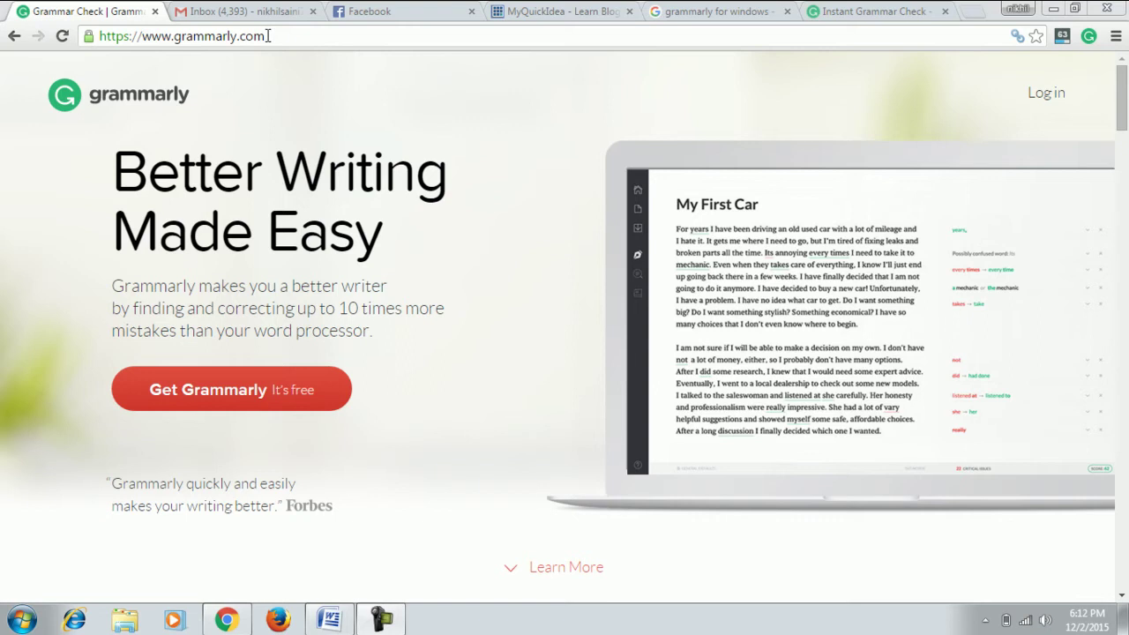
Go from the site address to Grammarly's Create a Free Account page.
{"action": "left_click", "coordinate": [267, 36]}
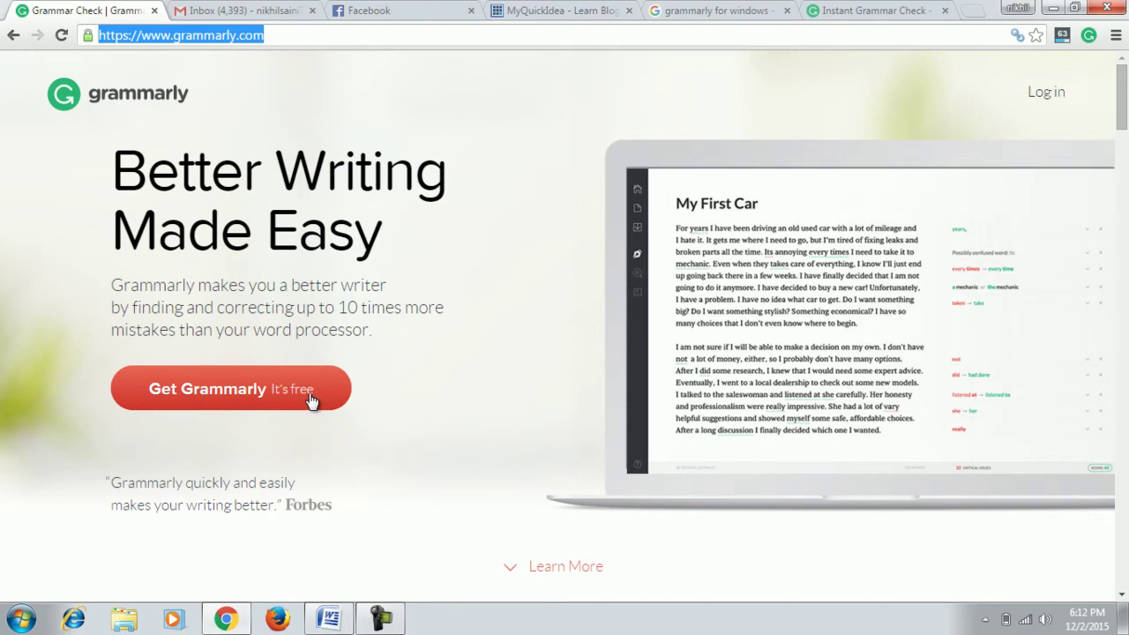
{"action": "left_click", "coordinate": [279, 399]}
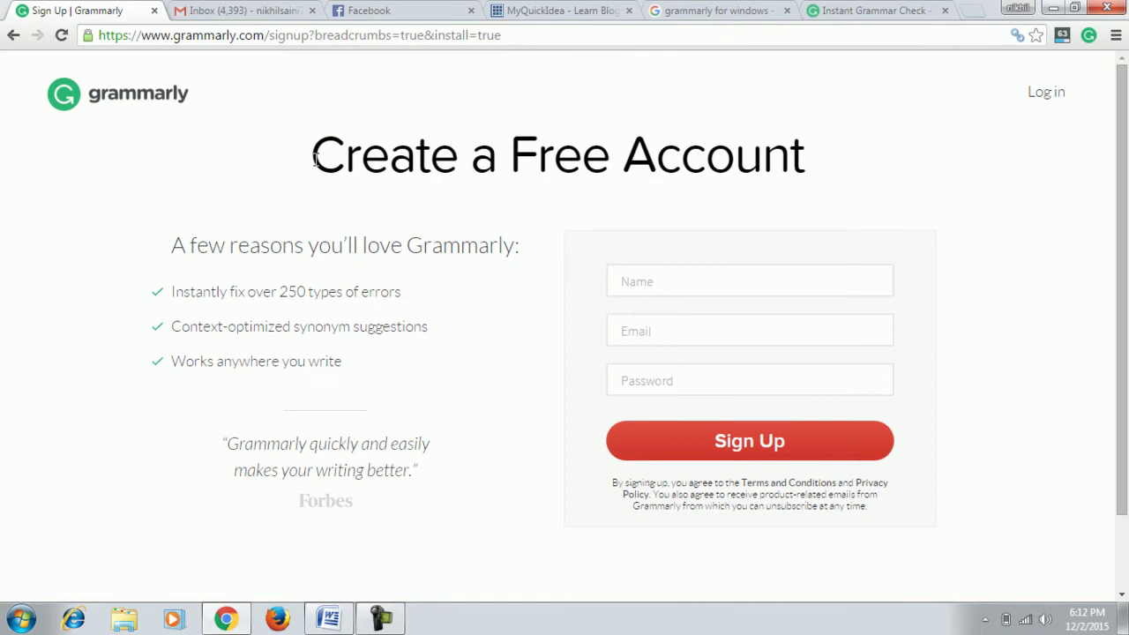
{"action": "left_click_drag", "start_coordinate": [319, 156], "coordinate": [819, 139]}
Try signing up with the Name, Email and Password fields left empty.
{"action": "left_click", "coordinate": [651, 282]}
{"action": "left_click", "coordinate": [662, 331]}
{"action": "left_click", "coordinate": [702, 392]}
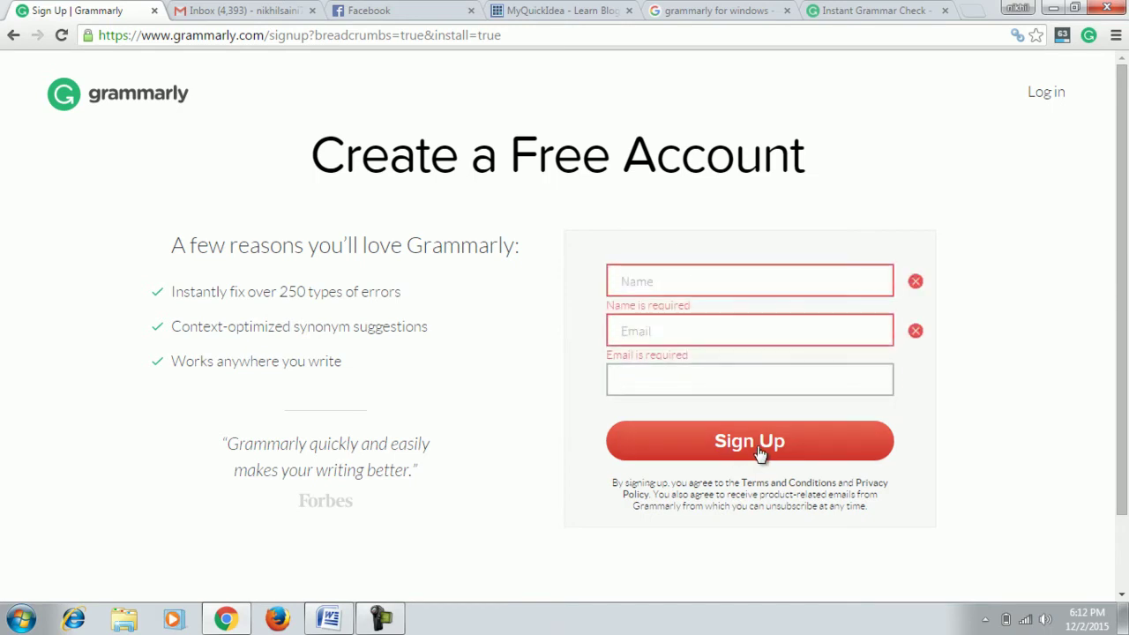
{"action": "left_click", "coordinate": [790, 117]}
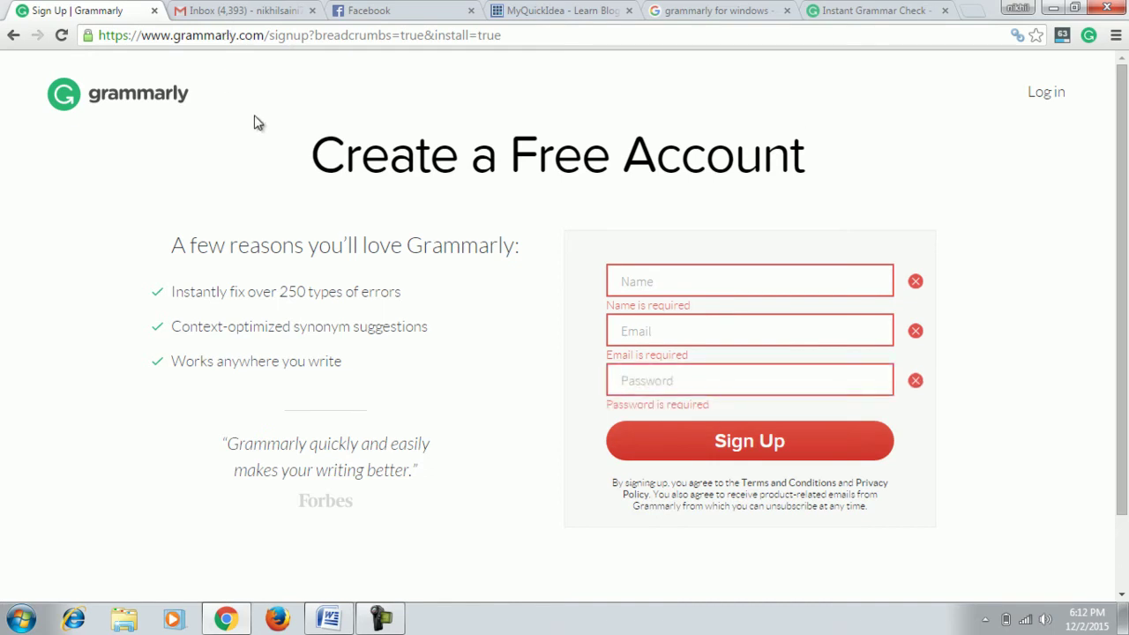
Log in through Member Login with the account e-mail and password.
{"action": "left_click", "coordinate": [1044, 97]}
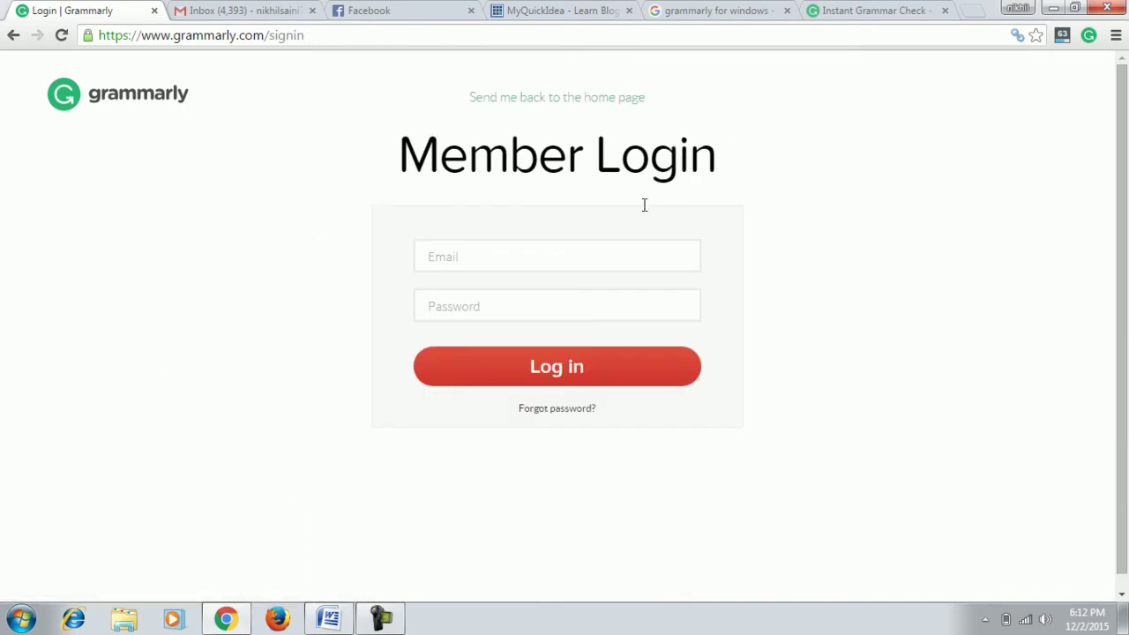
{"action": "left_click", "coordinate": [473, 261]}
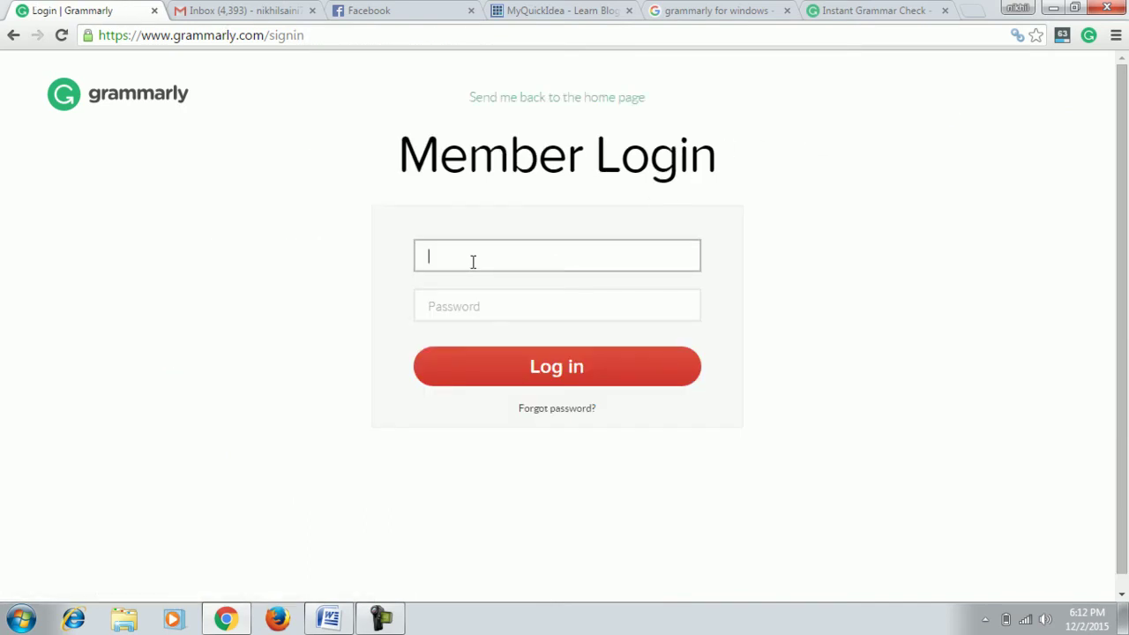
{"action": "key", "text": "Tab"}
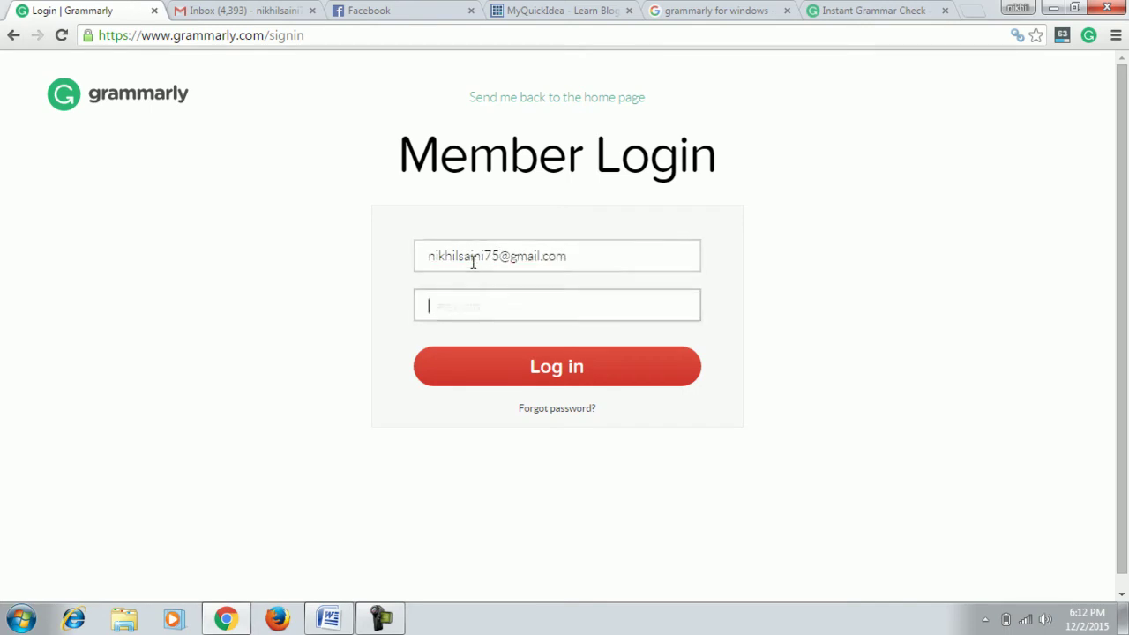
{"action": "type", "text": "•"}
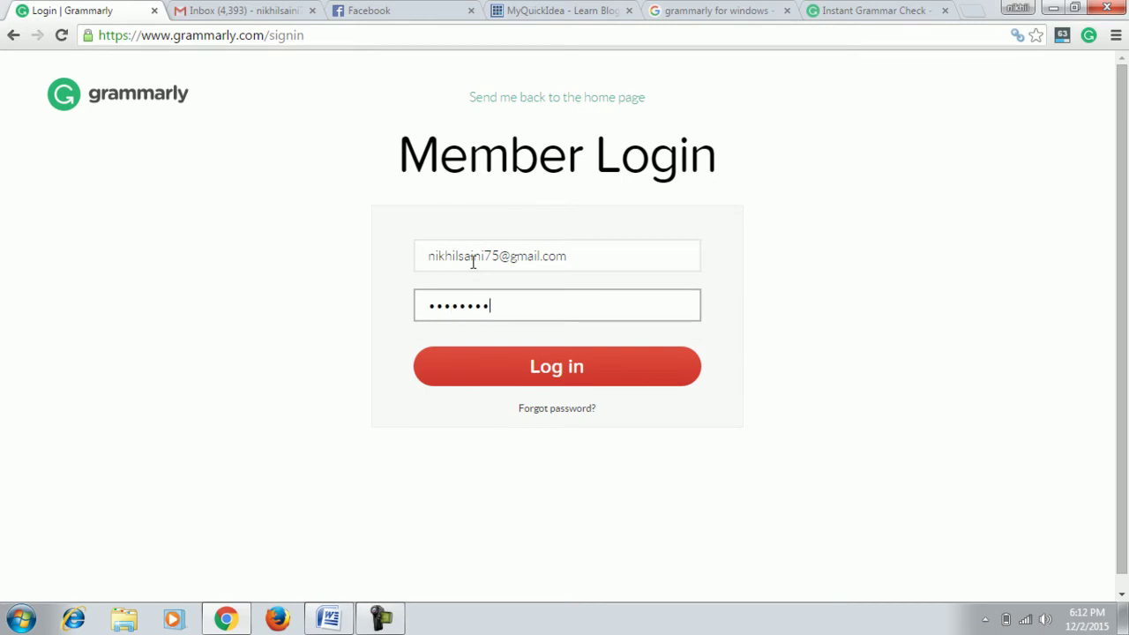
{"action": "key", "text": "Return"}
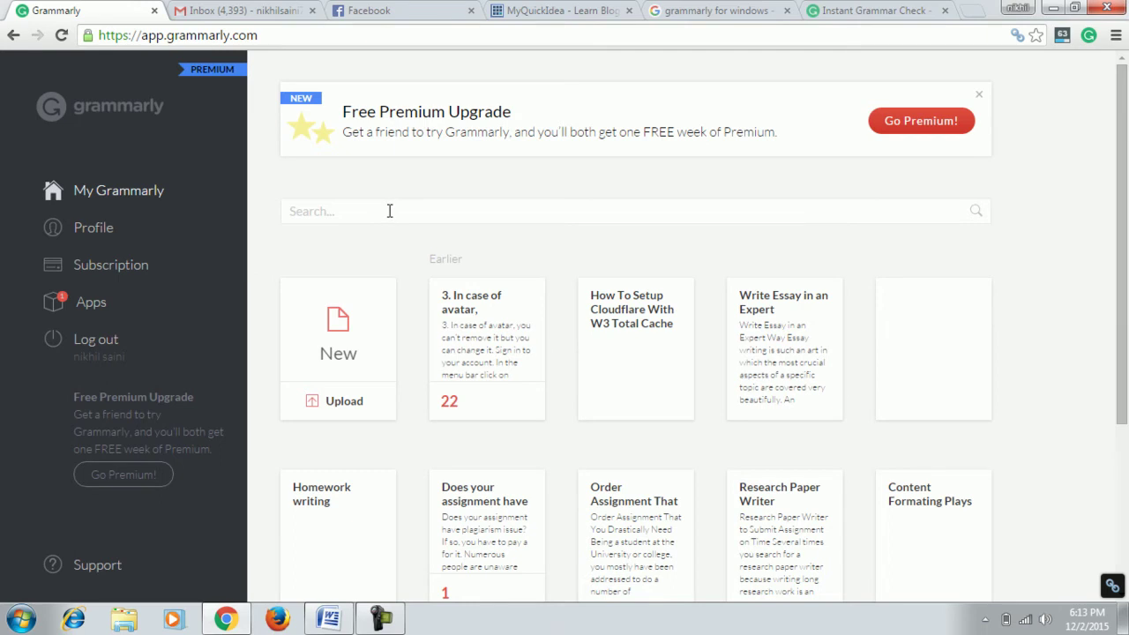
Cancel the file upload and create a new blank document instead.
{"action": "left_click", "coordinate": [344, 406]}
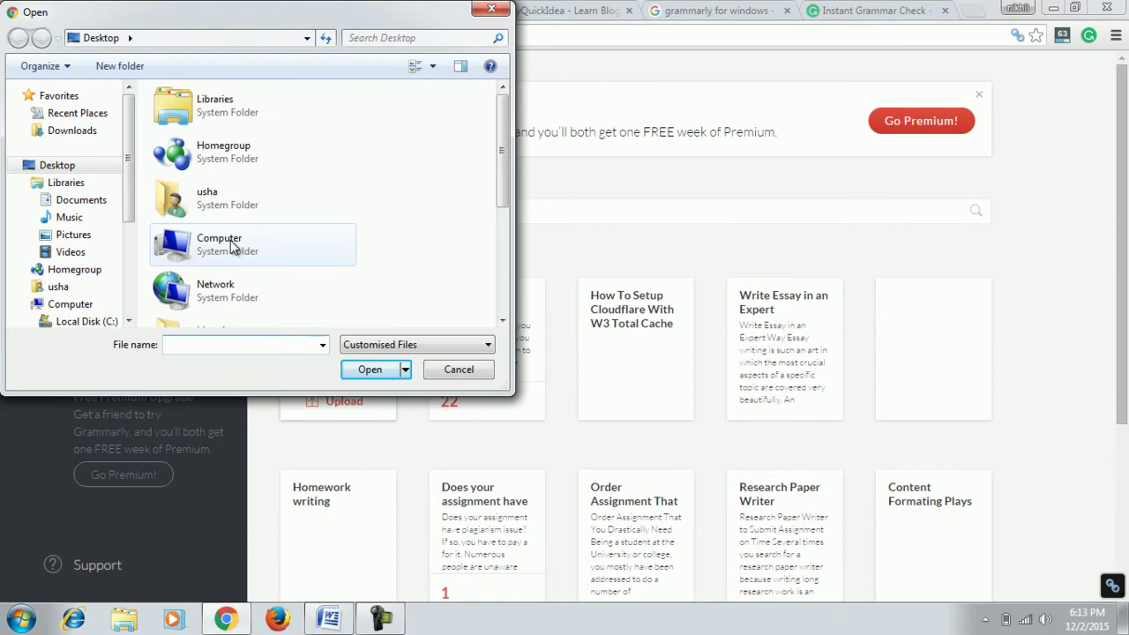
{"action": "left_click", "coordinate": [457, 373]}
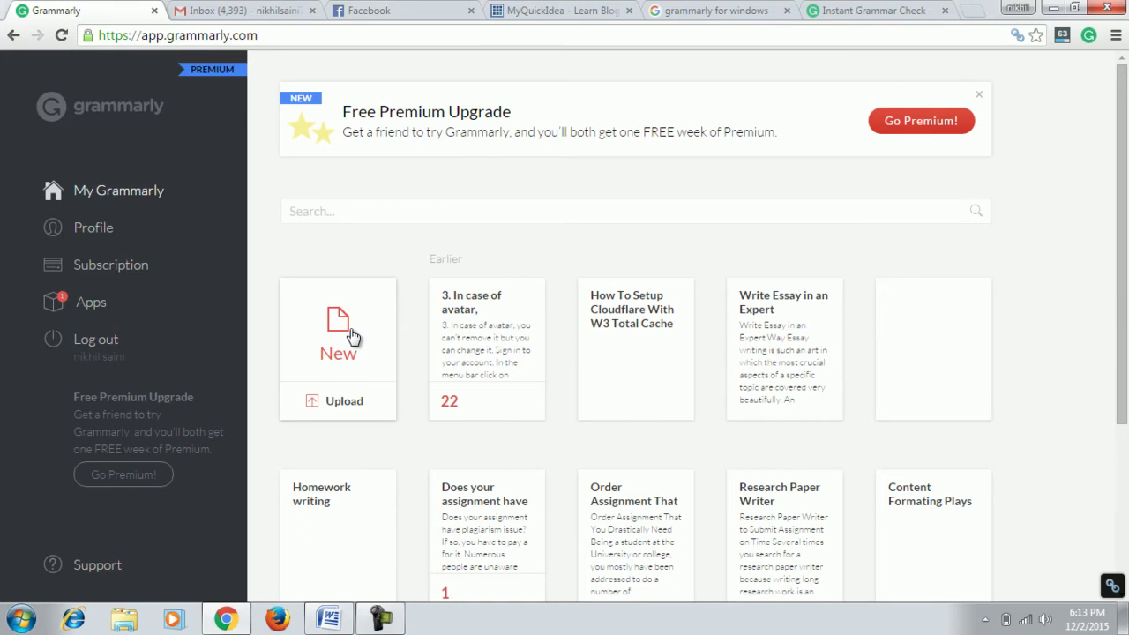
{"action": "left_click", "coordinate": [351, 333]}
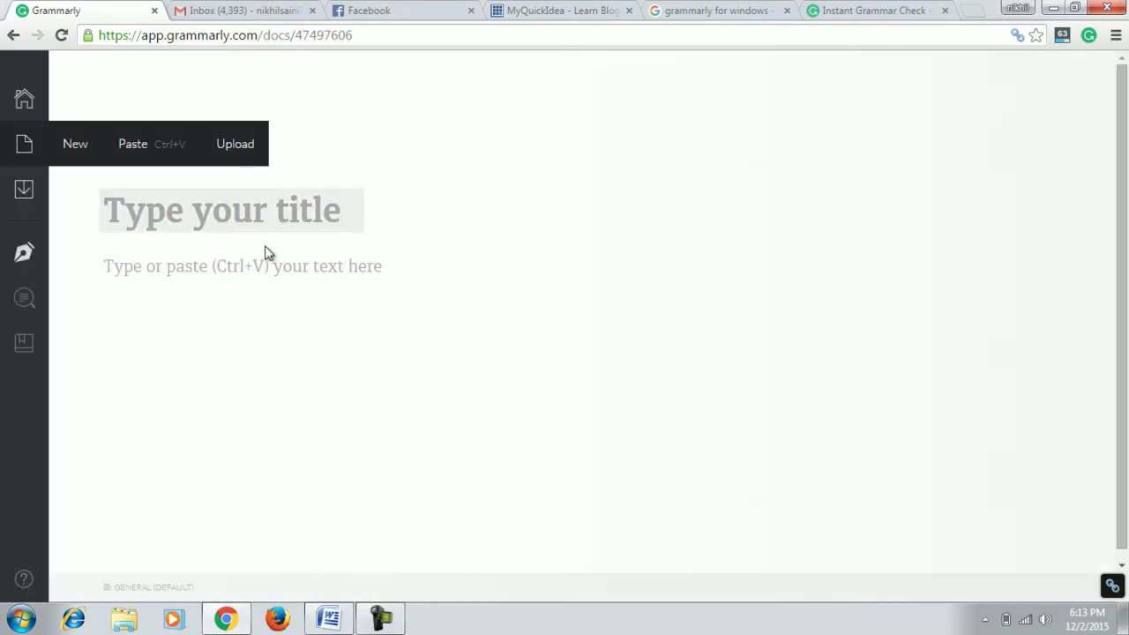
Type 'gramarly is the best software in wrld' into the document body.
{"action": "left_click", "coordinate": [254, 263]}
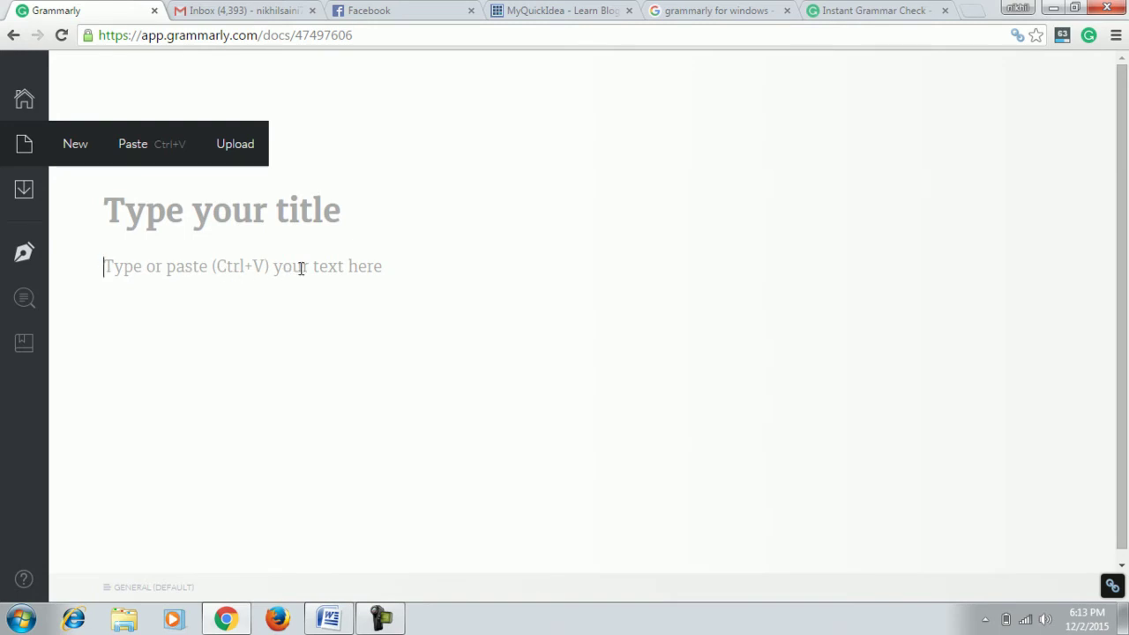
{"action": "type", "text": "gra"}
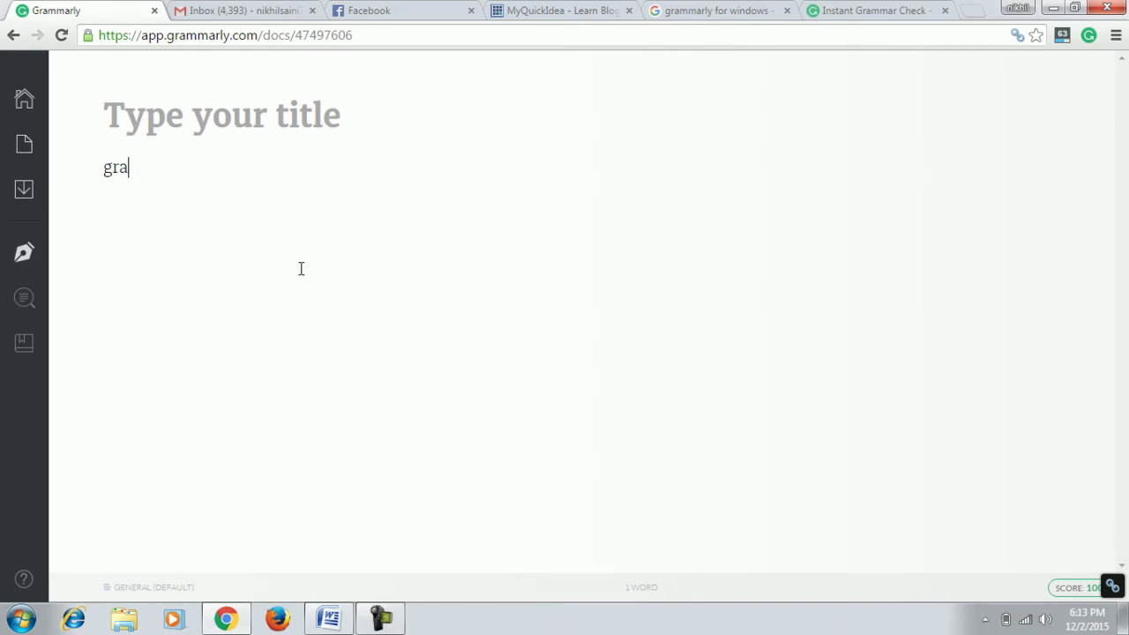
{"action": "type", "text": "marly is the "}
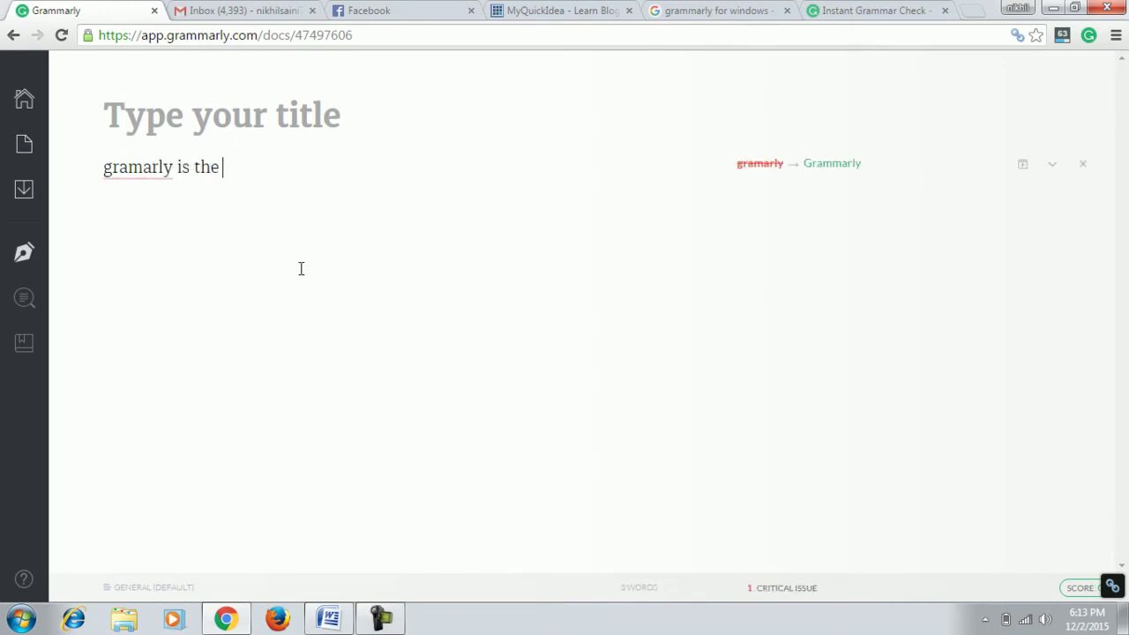
{"action": "type", "text": "w"}
{"action": "key", "text": "BackSpace"}
{"action": "type", "text": "best software in w"}
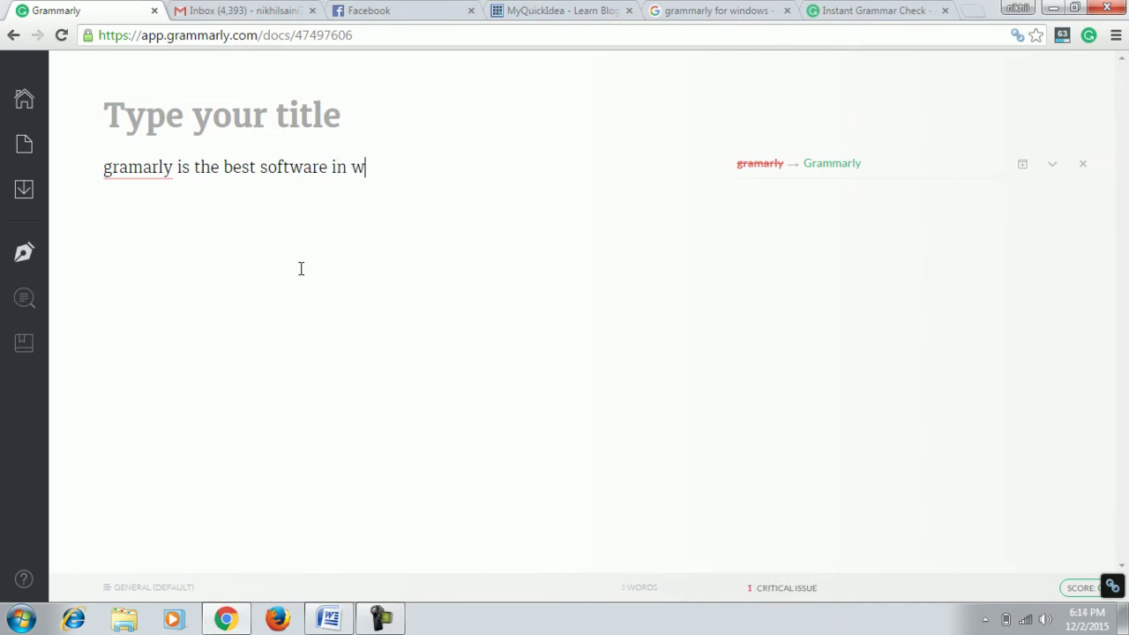
{"action": "type", "text": "rld"}
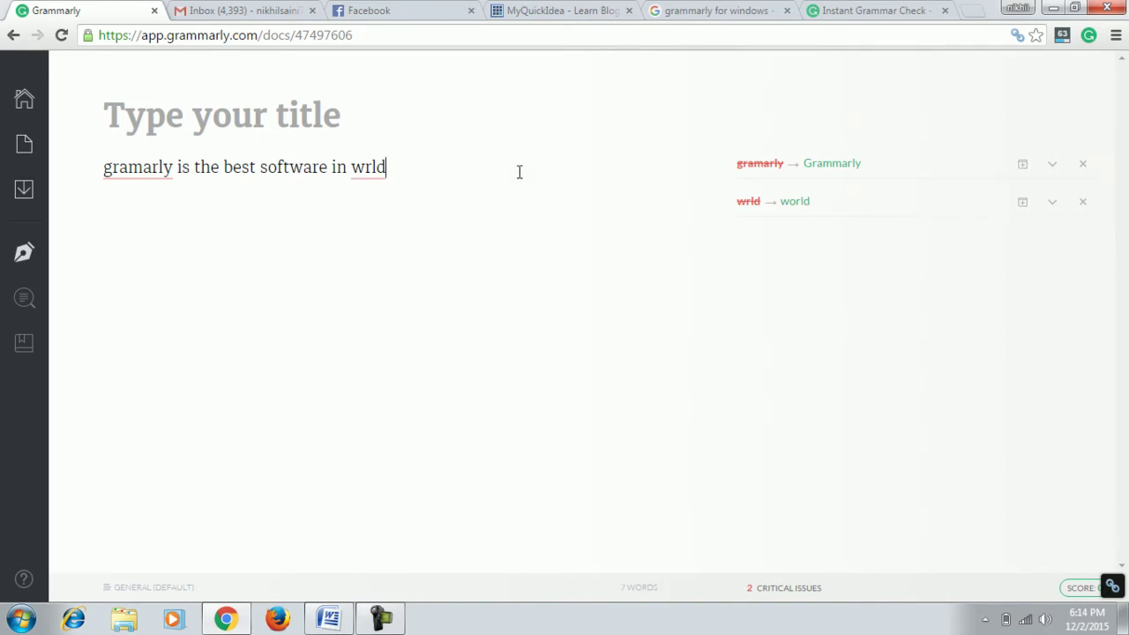
Accept Grammarly's suggestion to correct 'gramarly' to 'Grammarly'.
{"action": "mouse_move", "coordinate": [850, 174]}
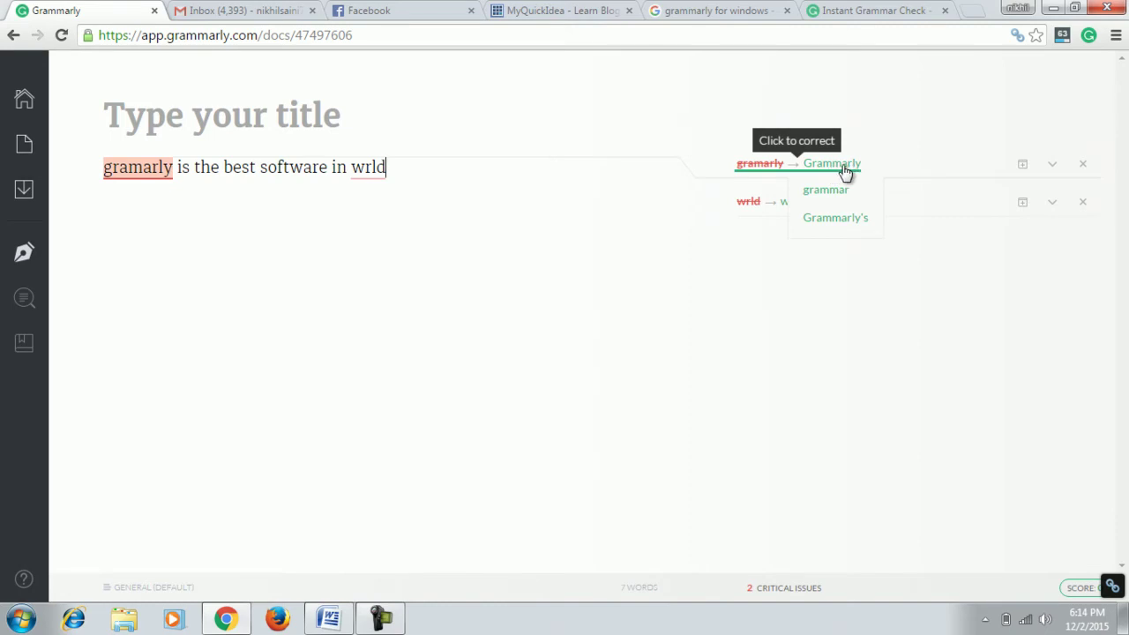
{"action": "left_click", "coordinate": [846, 167]}
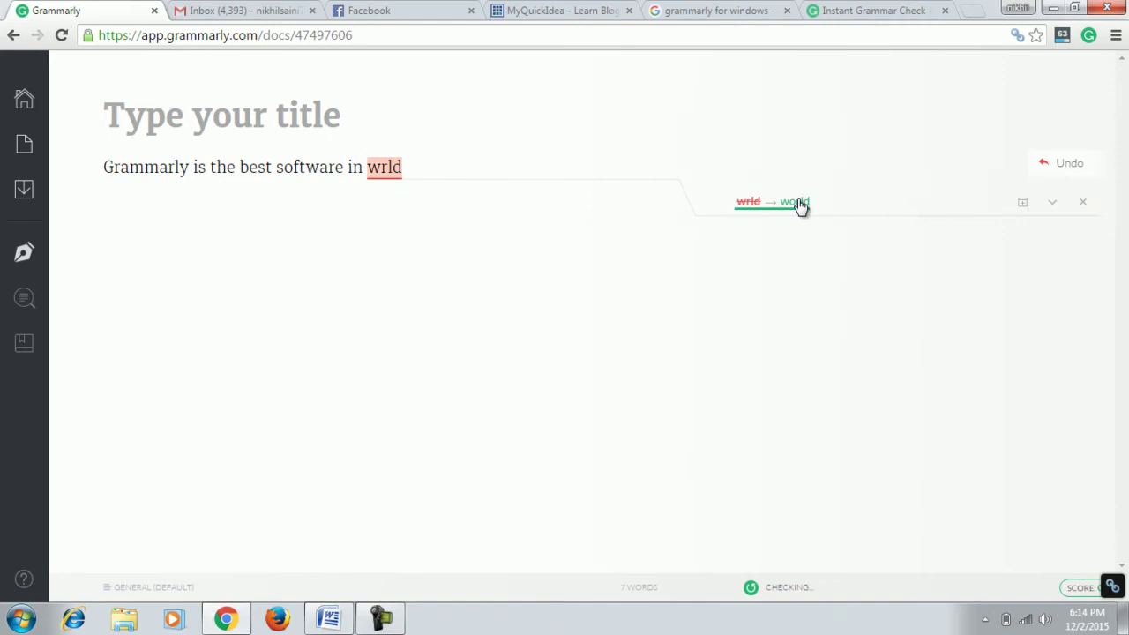
{"action": "mouse_move", "coordinate": [800, 204]}
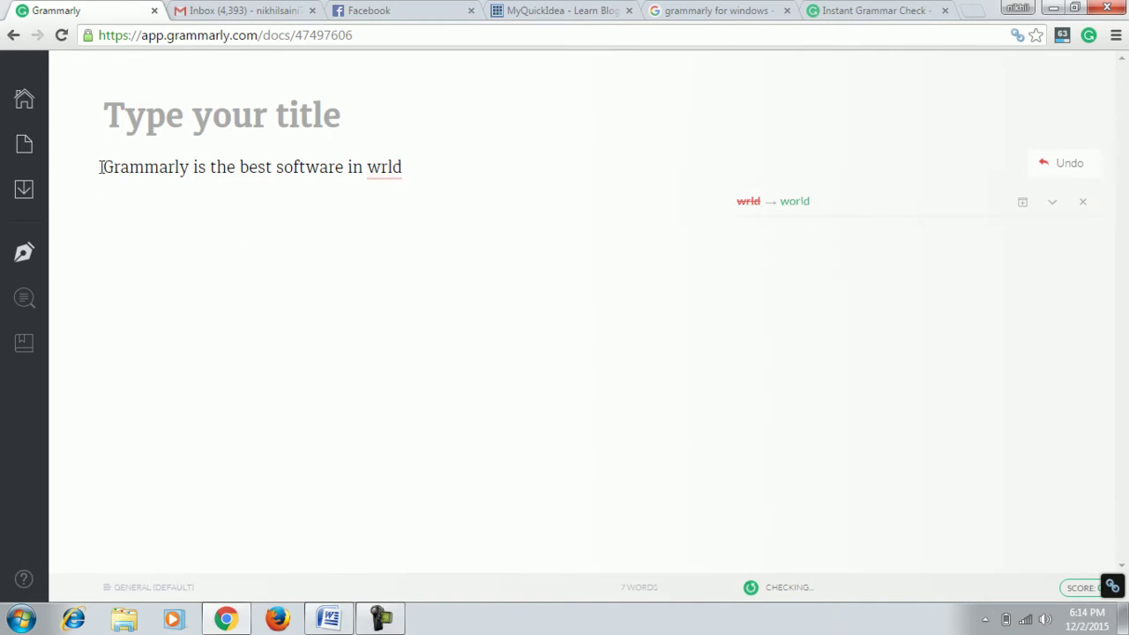
{"action": "left_click_drag", "start_coordinate": [101, 167], "coordinate": [194, 168]}
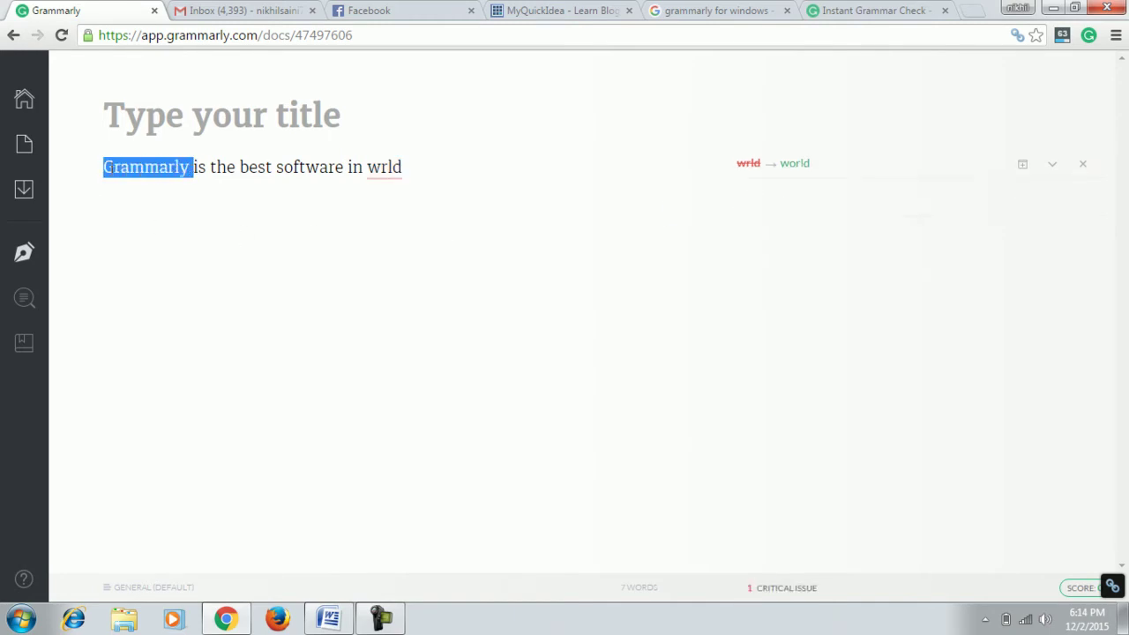
{"action": "left_click_drag", "start_coordinate": [104, 167], "coordinate": [190, 167]}
Accept the 'world' suggestion replacing 'wrld', then clear the selection.
{"action": "mouse_move", "coordinate": [801, 174]}
{"action": "double_click", "coordinate": [397, 173]}
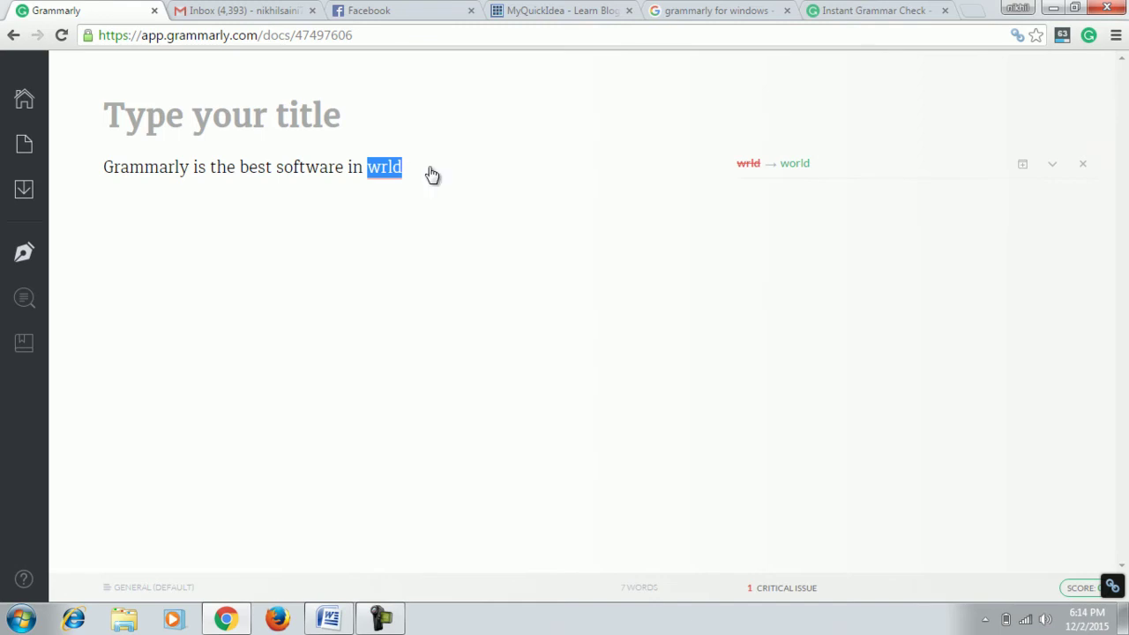
{"action": "mouse_move", "coordinate": [799, 172]}
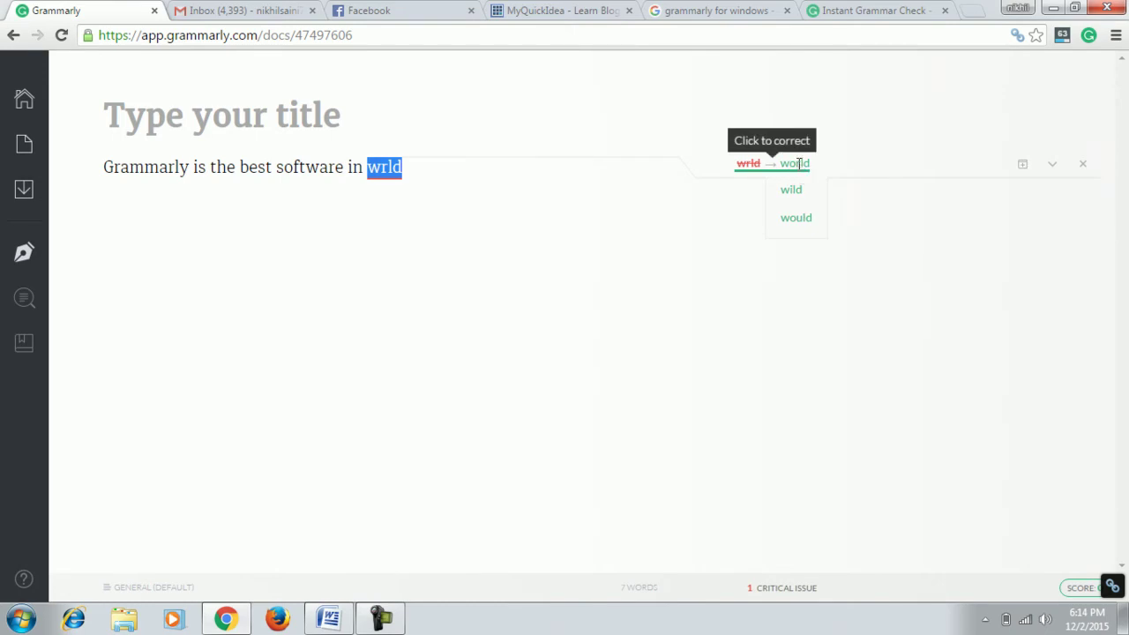
{"action": "left_click", "coordinate": [799, 164]}
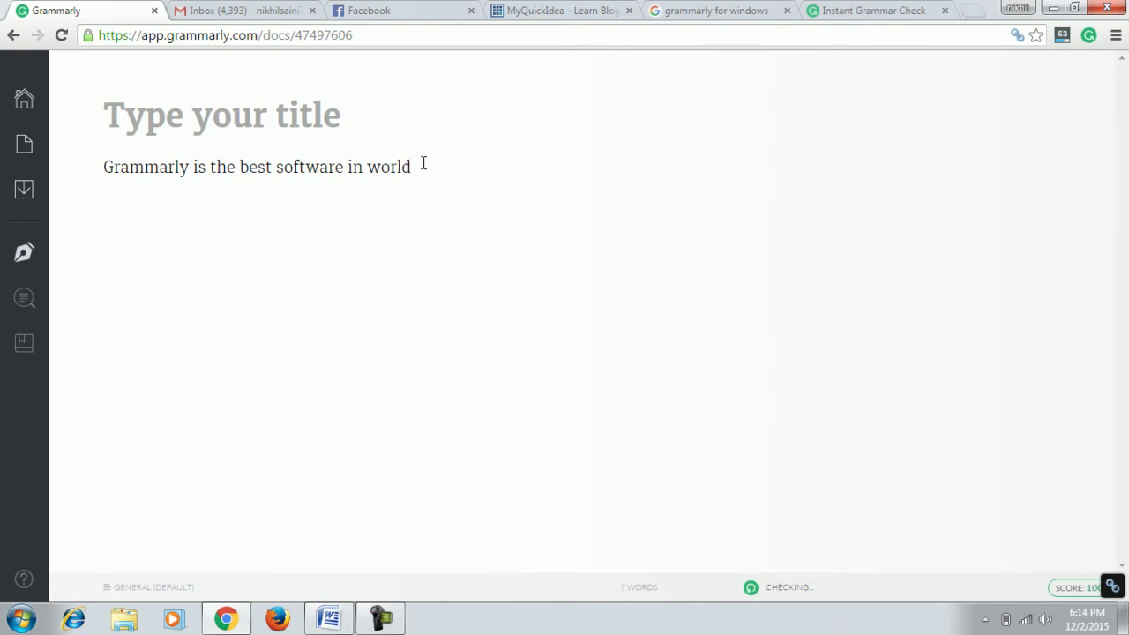
{"action": "left_click_drag", "start_coordinate": [423, 165], "coordinate": [446, 166]}
{"action": "left_click", "coordinate": [126, 206]}
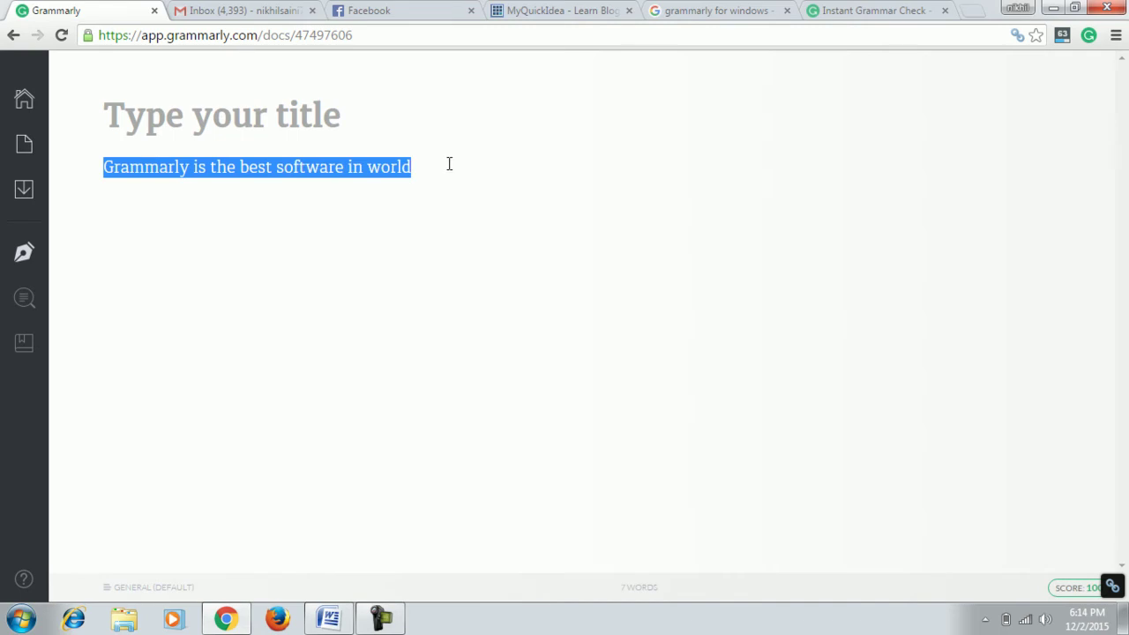
{"action": "left_click", "coordinate": [460, 158]}
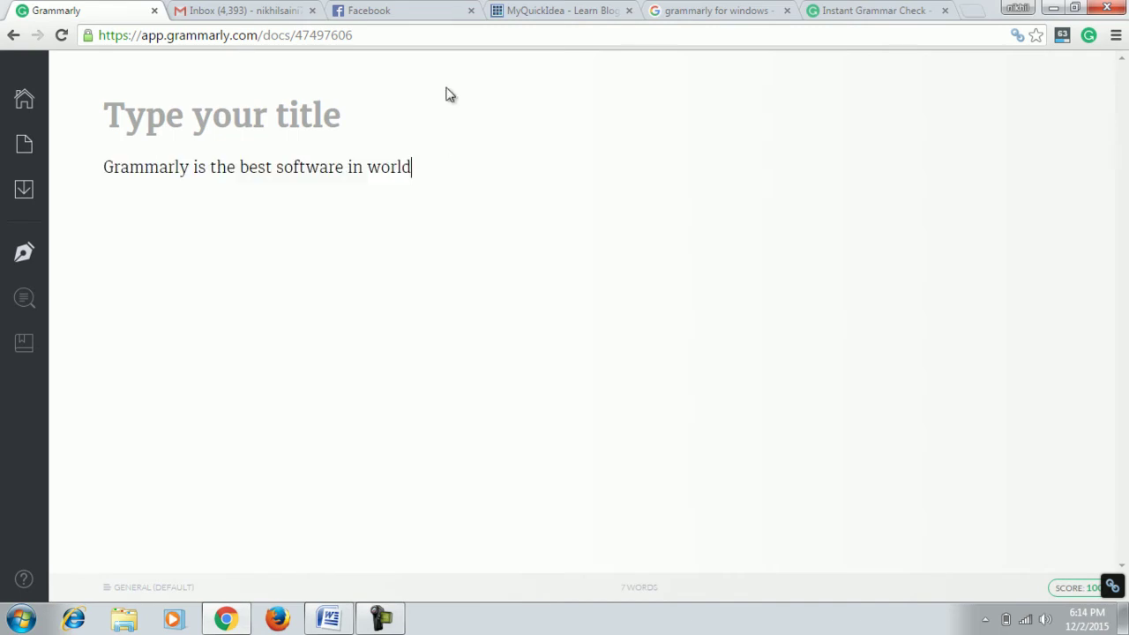
Visit the Gmail tab, then return to Grammarly and go back to the dashboard.
{"action": "left_click", "coordinate": [231, 7]}
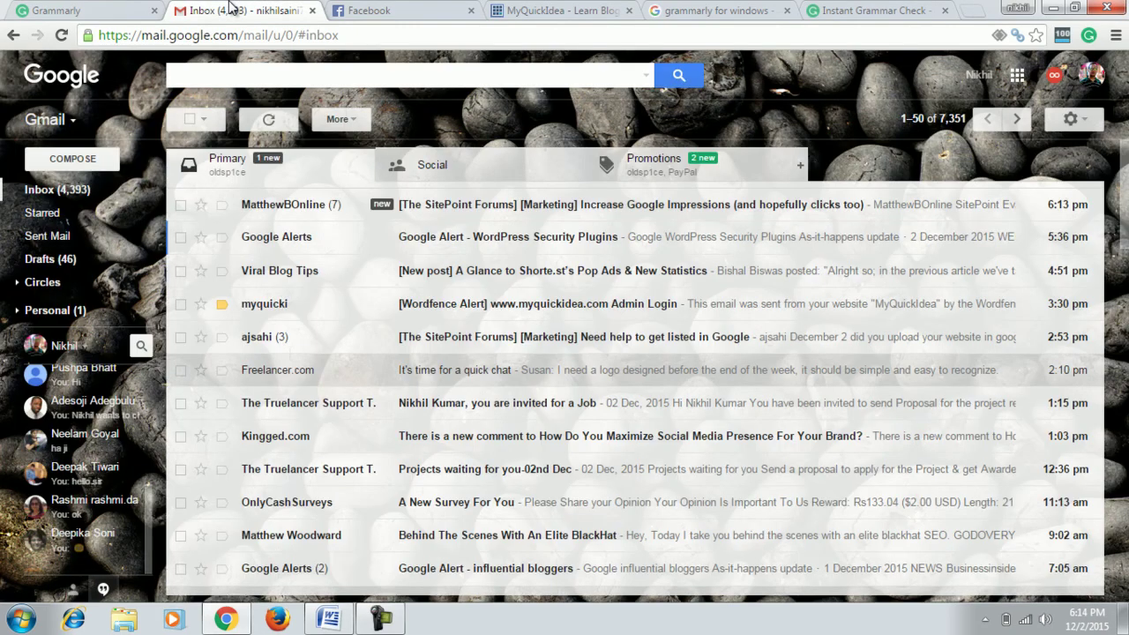
{"action": "left_click", "coordinate": [86, 7]}
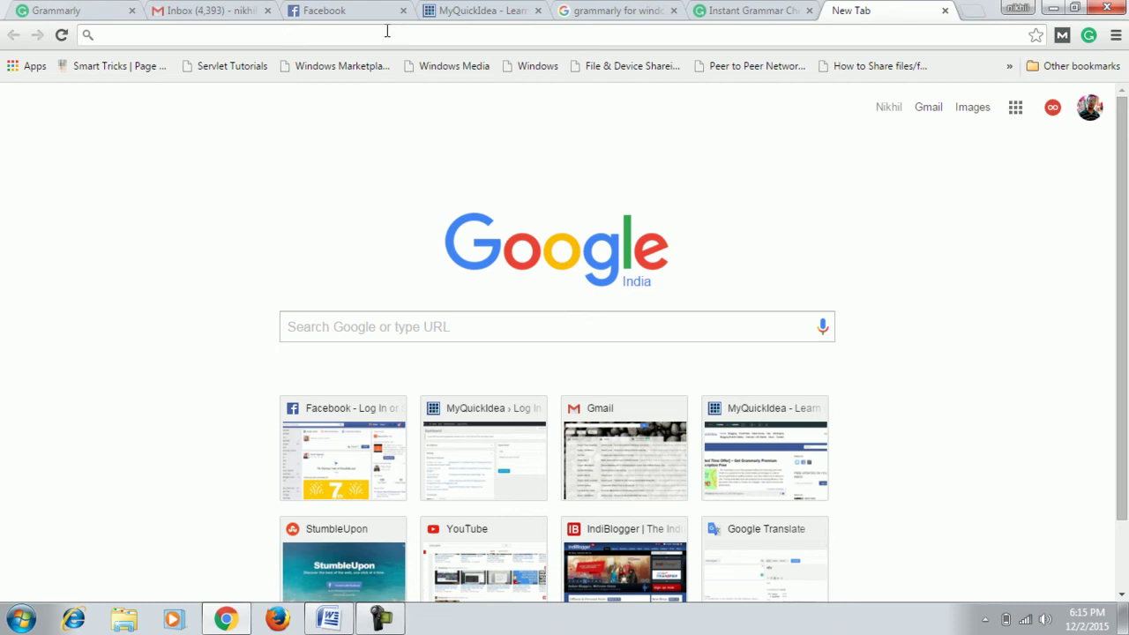
{"action": "left_click", "coordinate": [79, 9]}
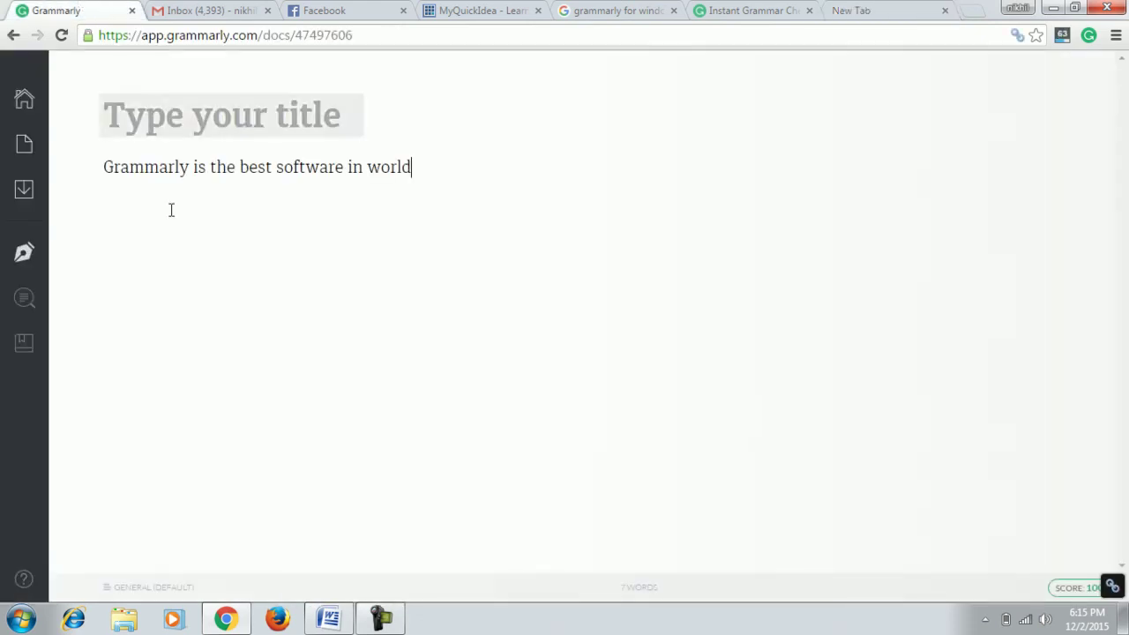
{"action": "left_click", "coordinate": [13, 34]}
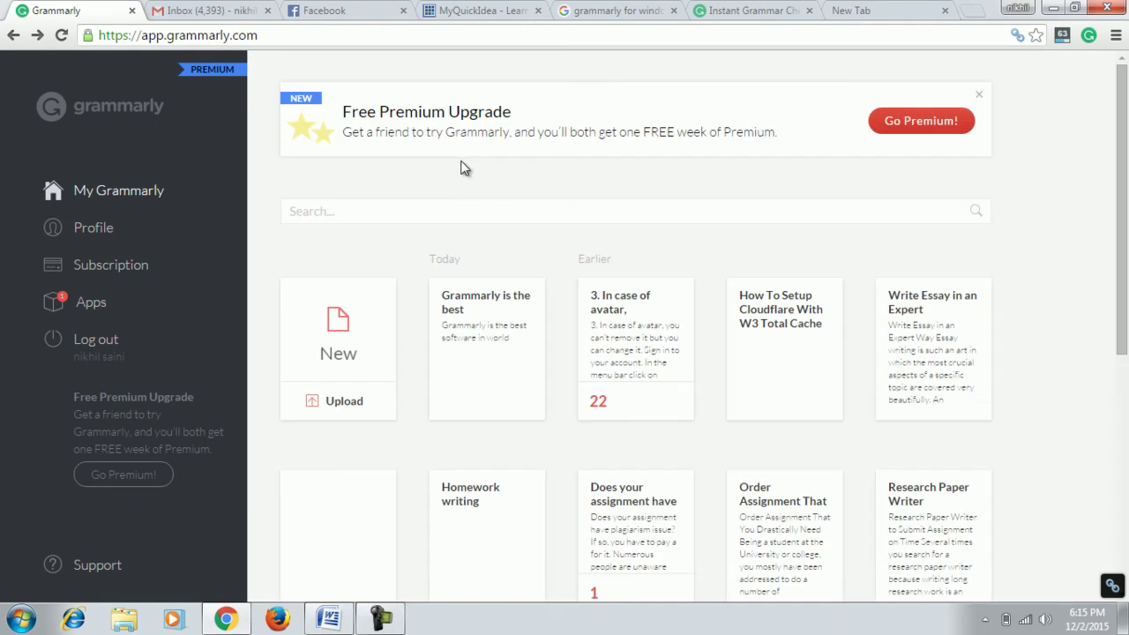
View the Grammarly Apps page, then switch to the Gmail inbox.
{"action": "left_click", "coordinate": [99, 302]}
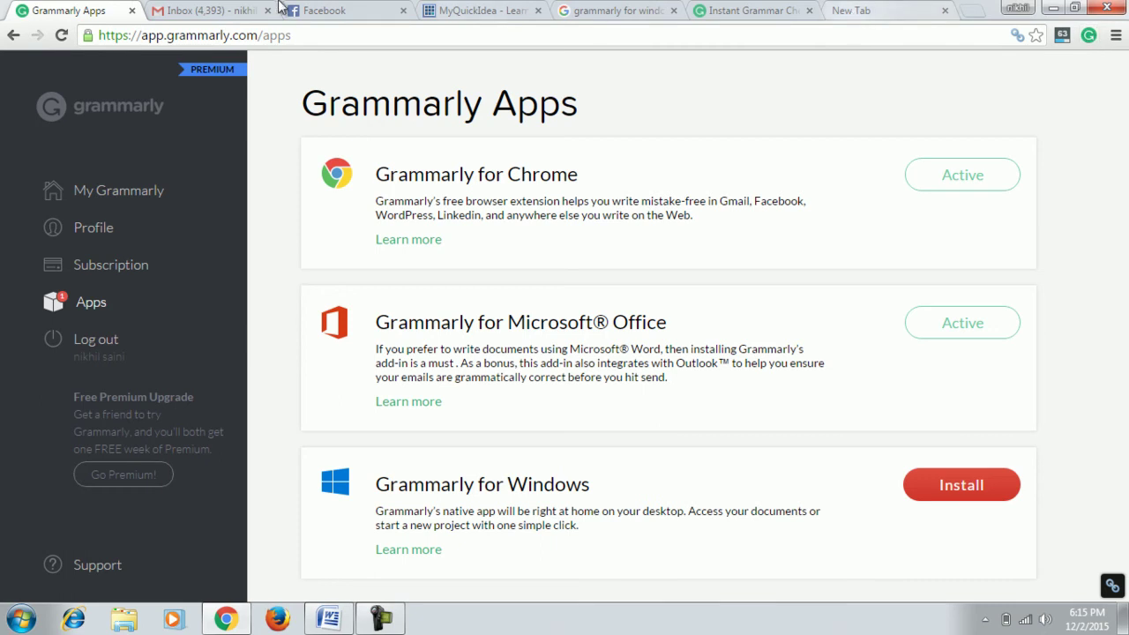
{"action": "left_click", "coordinate": [212, 9]}
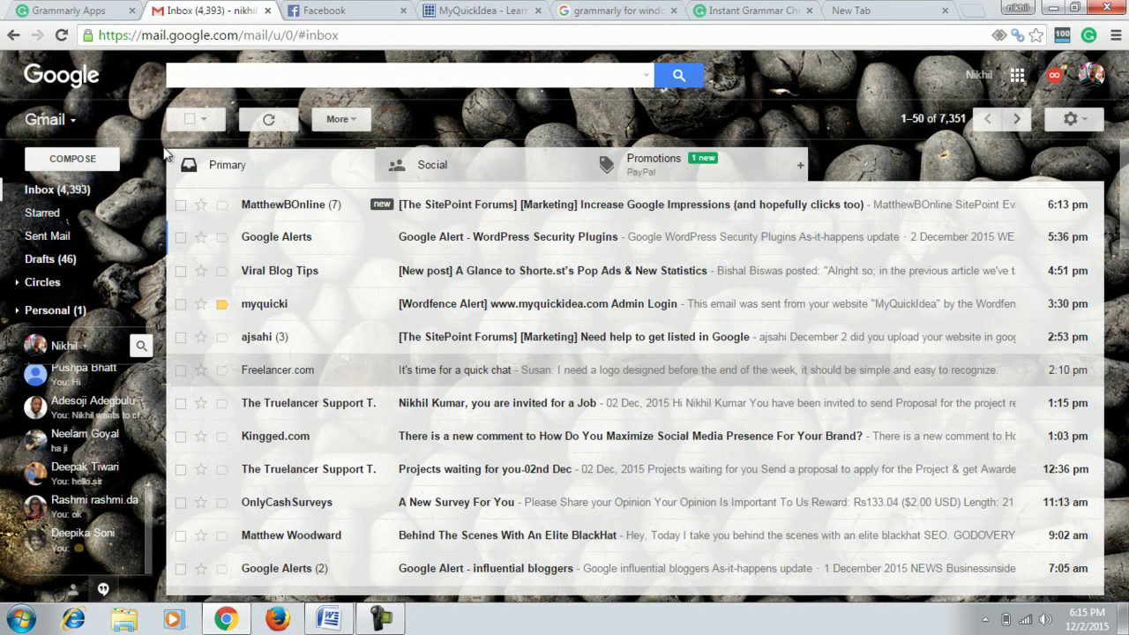
Start a new email with a greeting and the message 'how are you? I am fine'.
{"action": "left_click", "coordinate": [97, 164]}
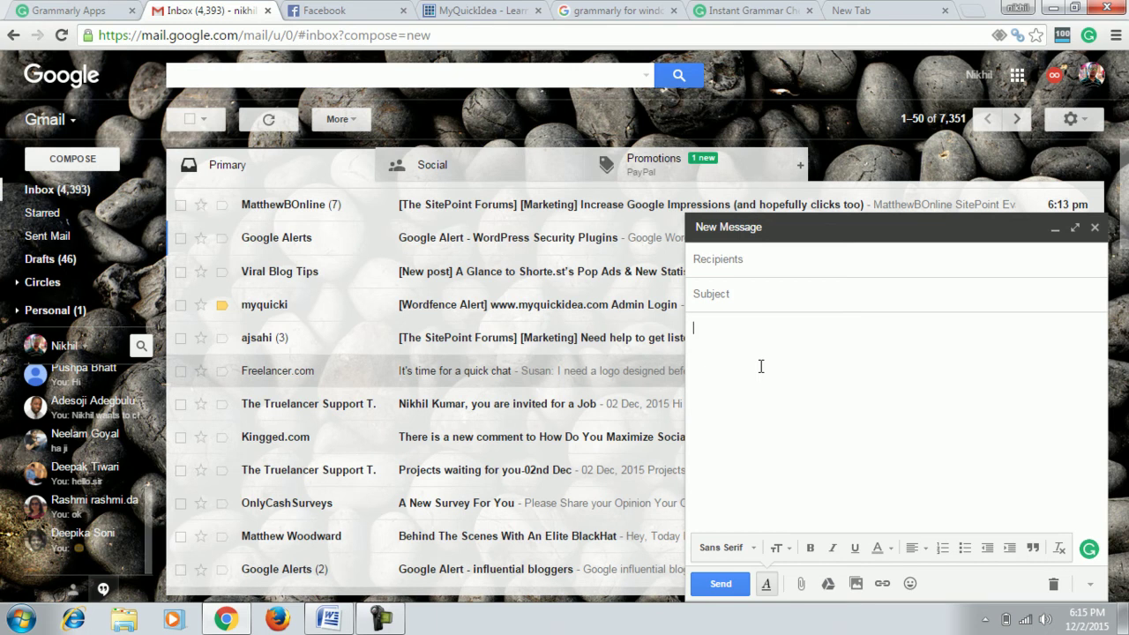
{"action": "type", "text": "ik,  "}
{"action": "type", "text": "       W"}
{"action": "key", "text": "BackSpace"}
{"action": "type", "text": "how"}
{"action": "type", "text": " are you?>"}
{"action": "type", "text": "I am"}
{"action": "key", "text": "BackSpace"}
{"action": "type", "text": "fine."}
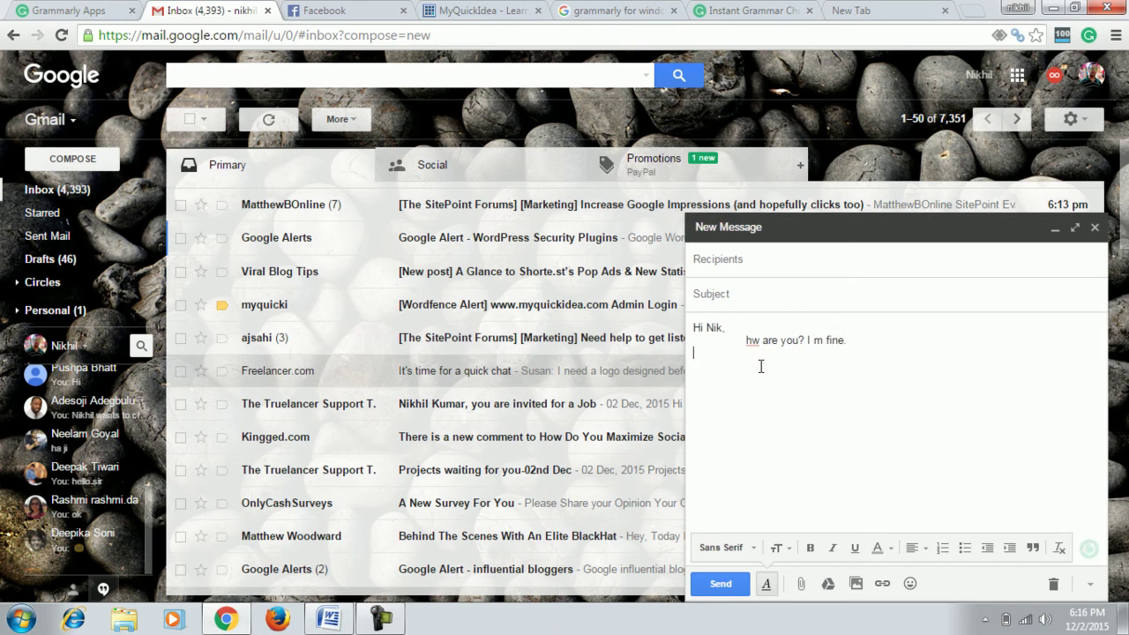
Accept Grammarly's 'how' correction and fix 'I m' to 'I am'.
{"action": "mouse_move", "coordinate": [752, 338]}
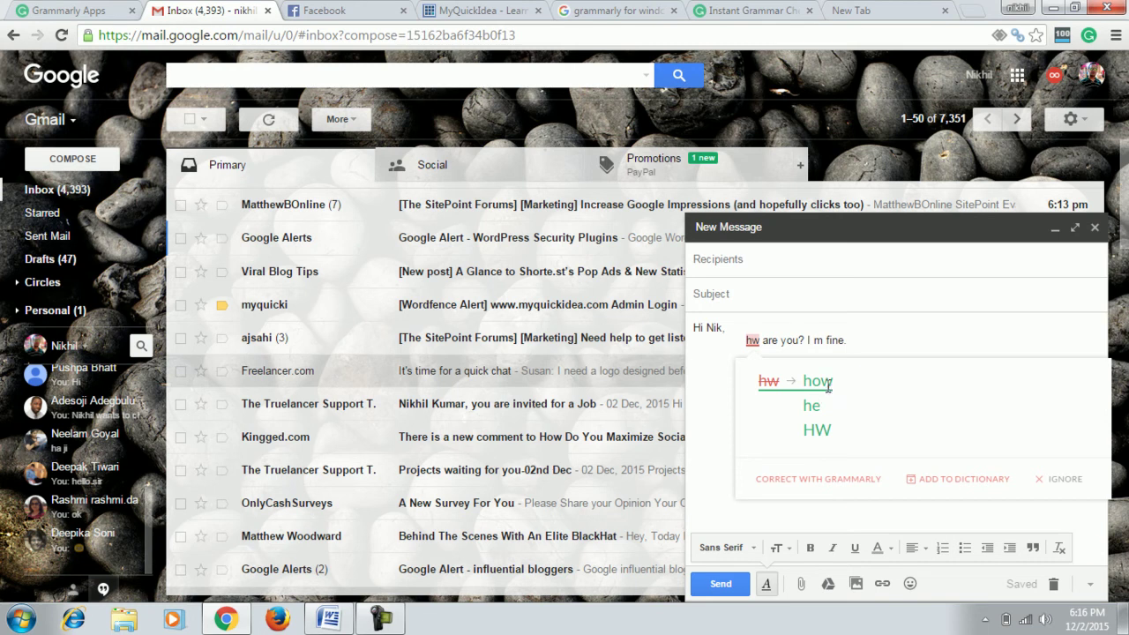
{"action": "left_click", "coordinate": [829, 393]}
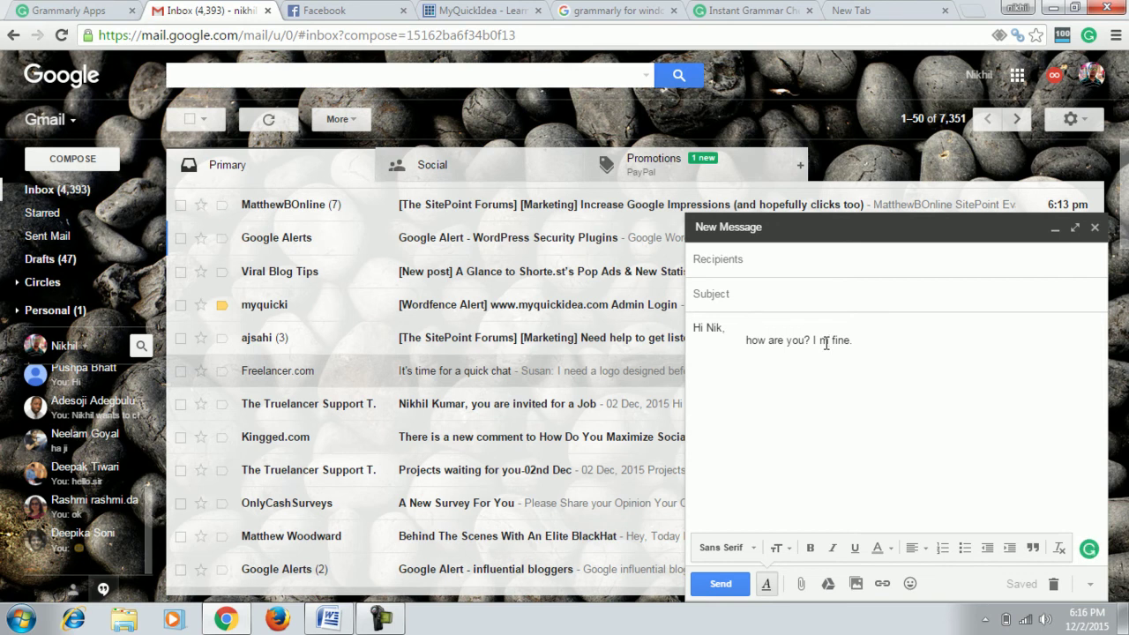
{"action": "double_click", "coordinate": [824, 341]}
{"action": "key", "text": "BackSpace"}
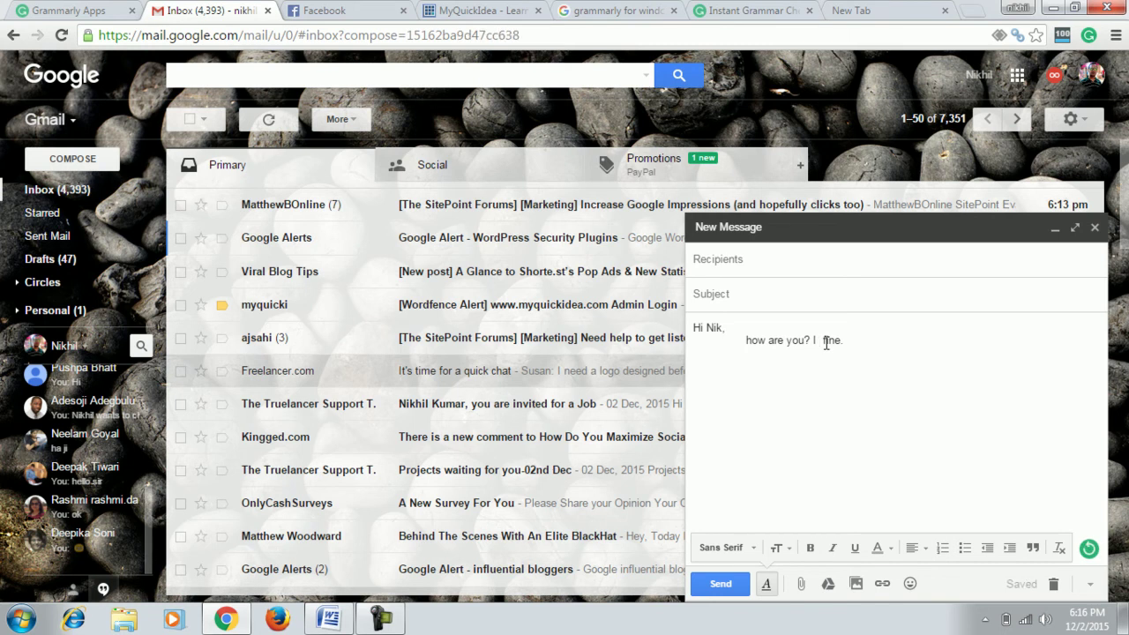
{"action": "type", "text": "am"}
{"action": "left_click", "coordinate": [747, 343]}
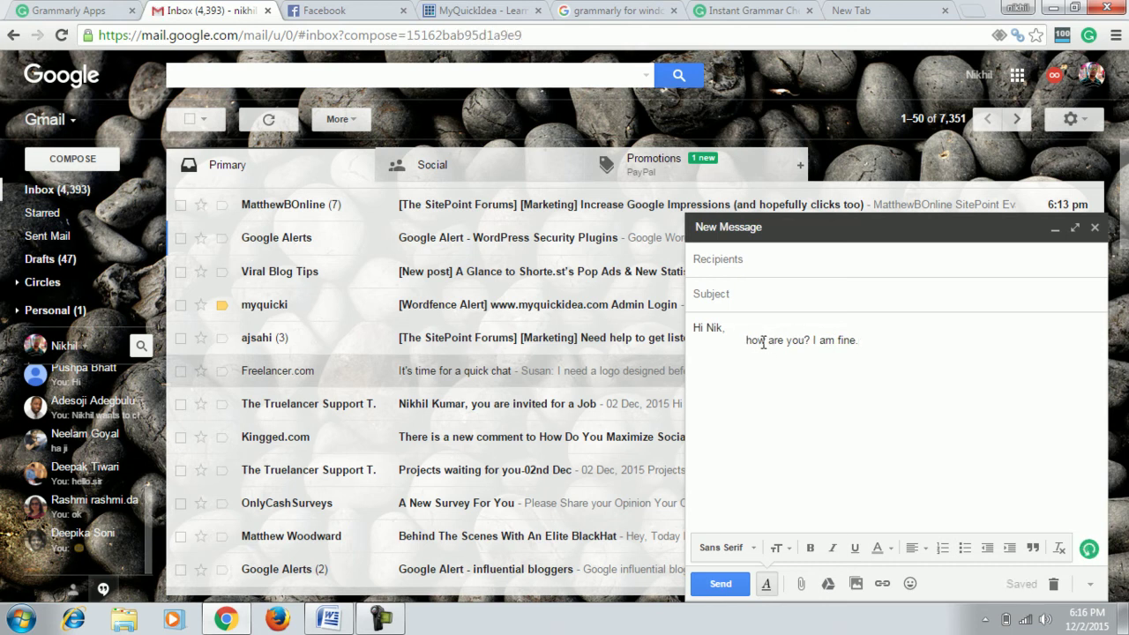
{"action": "key", "text": "Delete"}
{"action": "type", "text": "H"}
{"action": "key", "text": "ctrl+z"}
In the Facebook status, accept Grammarly's correction of 'mistaks' to 'mistakes'.
{"action": "left_click", "coordinate": [347, 8]}
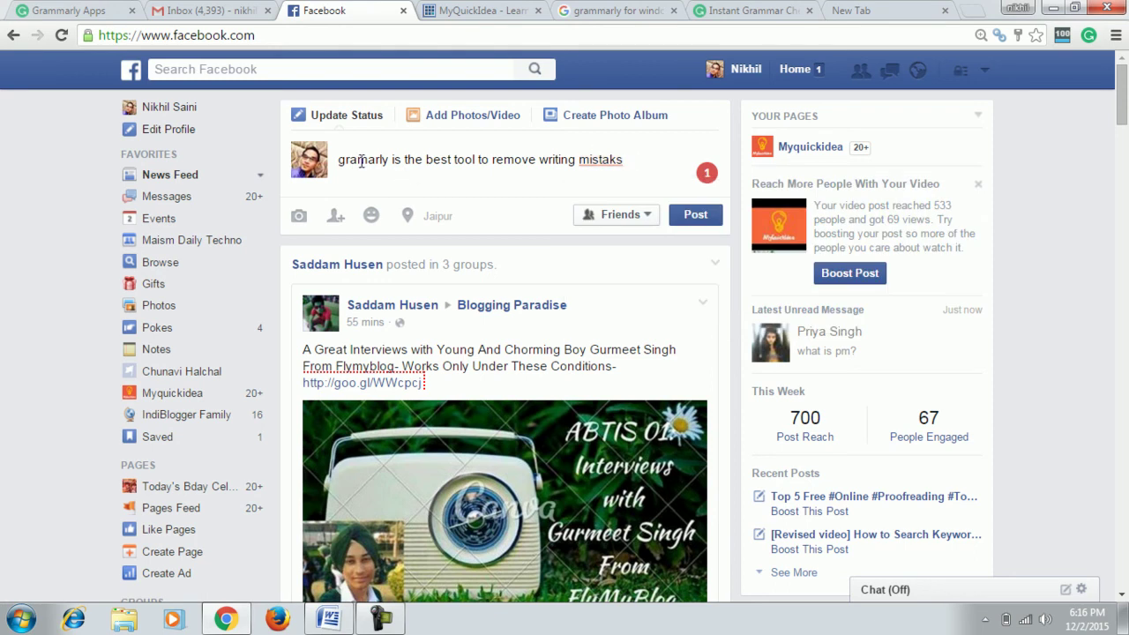
{"action": "left_click_drag", "start_coordinate": [375, 157], "coordinate": [524, 157]}
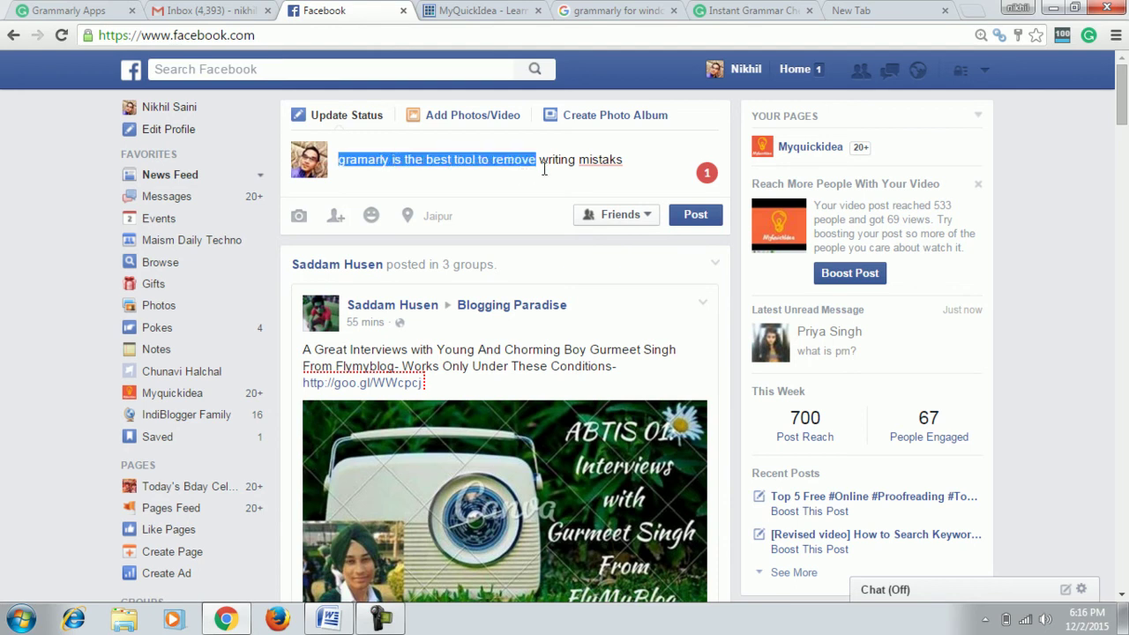
{"action": "left_click", "coordinate": [628, 148]}
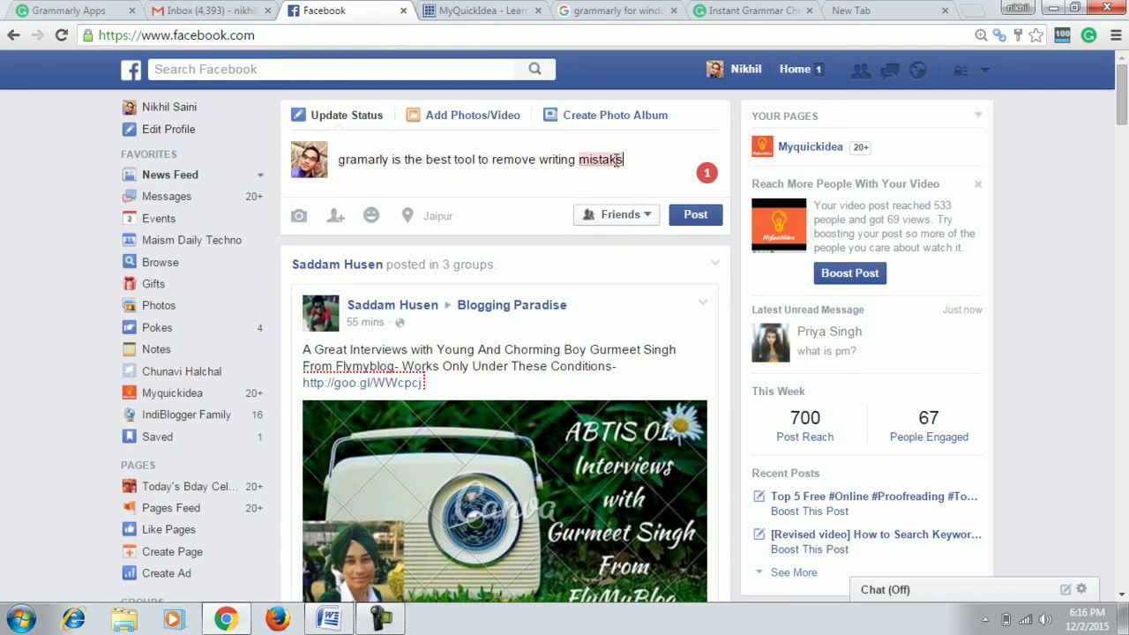
{"action": "mouse_move", "coordinate": [598, 161]}
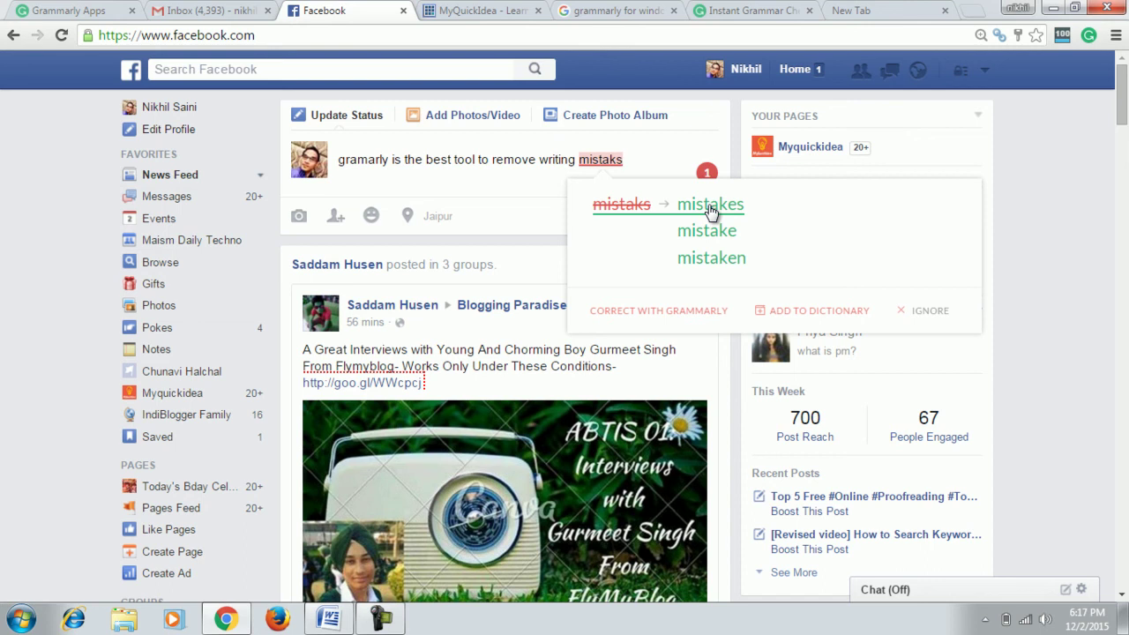
{"action": "left_click", "coordinate": [711, 205]}
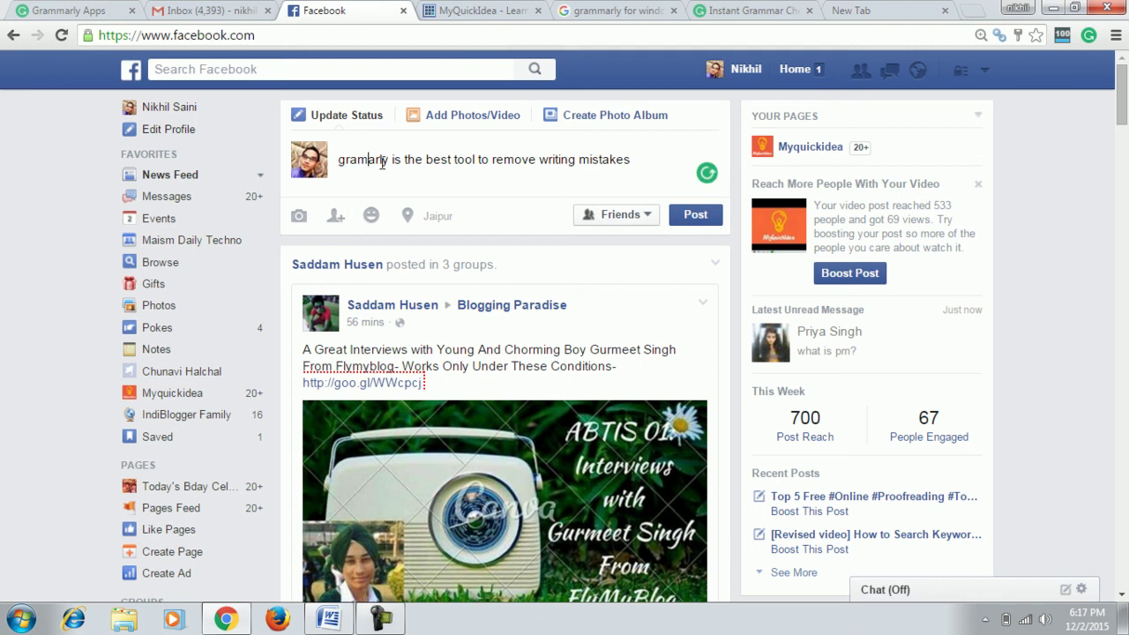
Capitalise the G and add the missing m so the status starts 'Grammarly'.
{"action": "left_click", "coordinate": [340, 160]}
{"action": "key", "text": "Delete"}
{"action": "type", "text": "G"}
{"action": "key", "text": "Delete"}
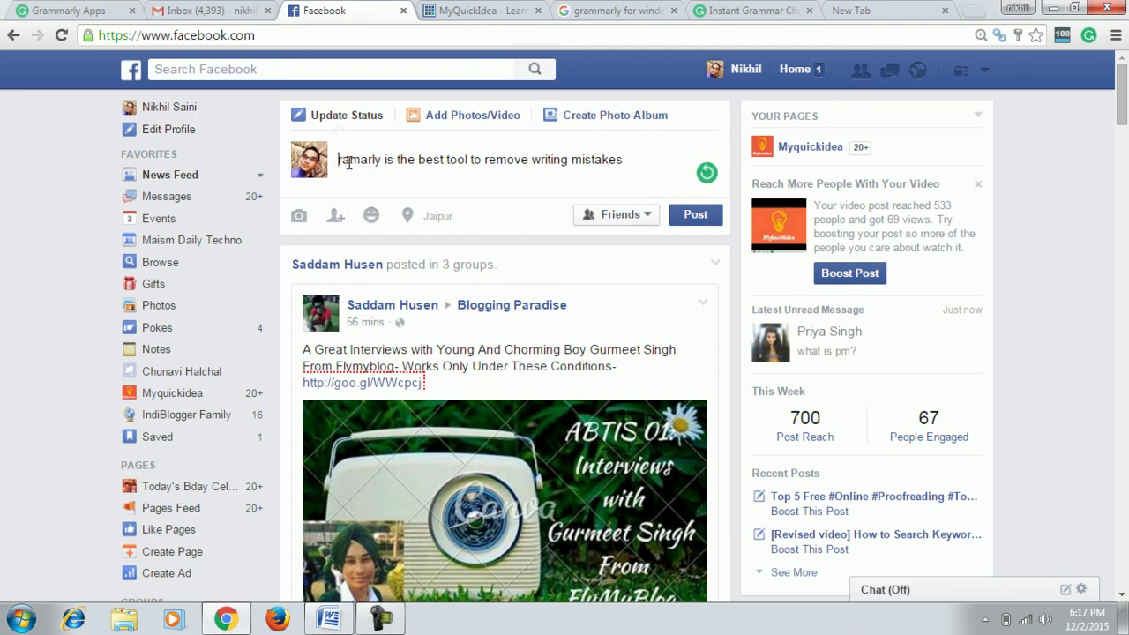
{"action": "type", "text": "G"}
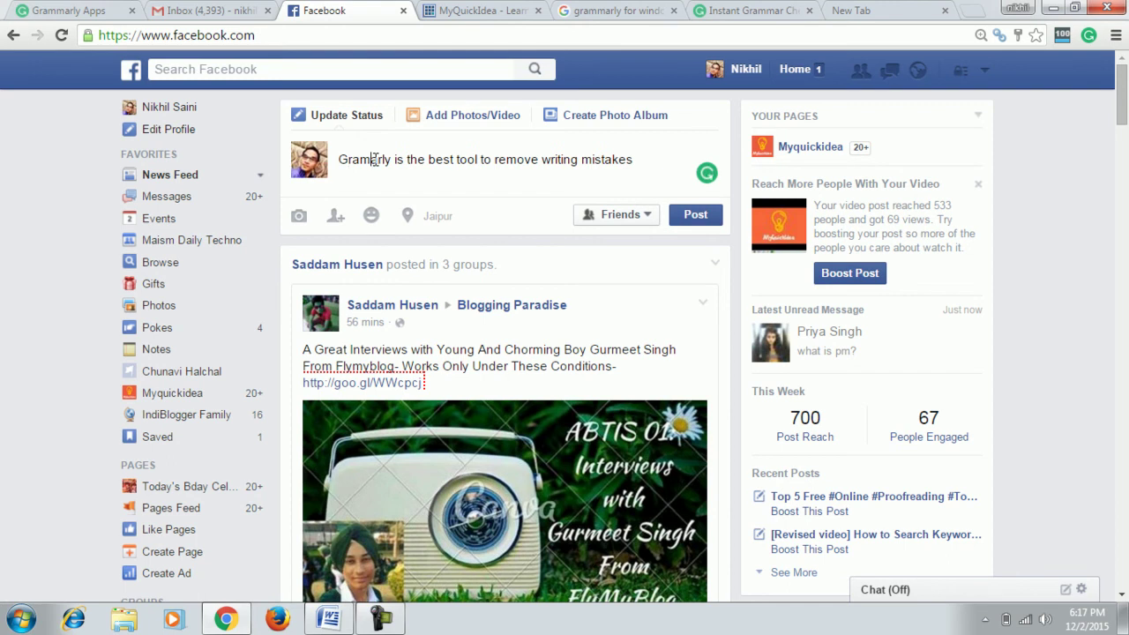
{"action": "left_click", "coordinate": [372, 160]}
{"action": "type", "text": "Ma"}
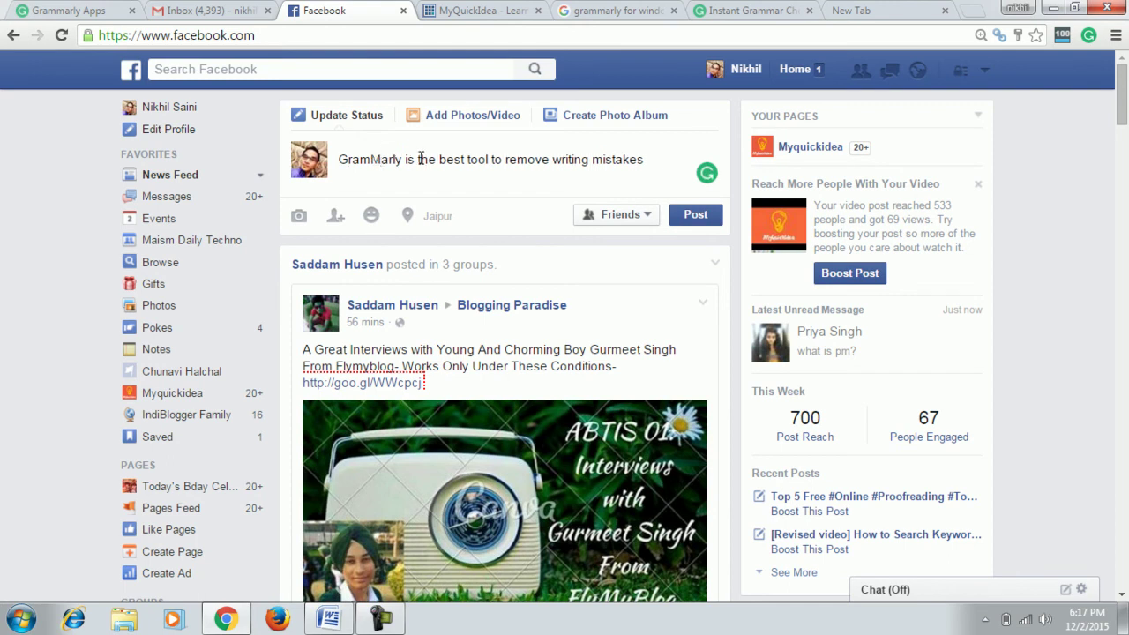
{"action": "key", "text": "BackSpace"}
Type 'm.', then minimize and restore Chrome showing the Grammarly Apps page.
{"action": "type", "text": "m."}
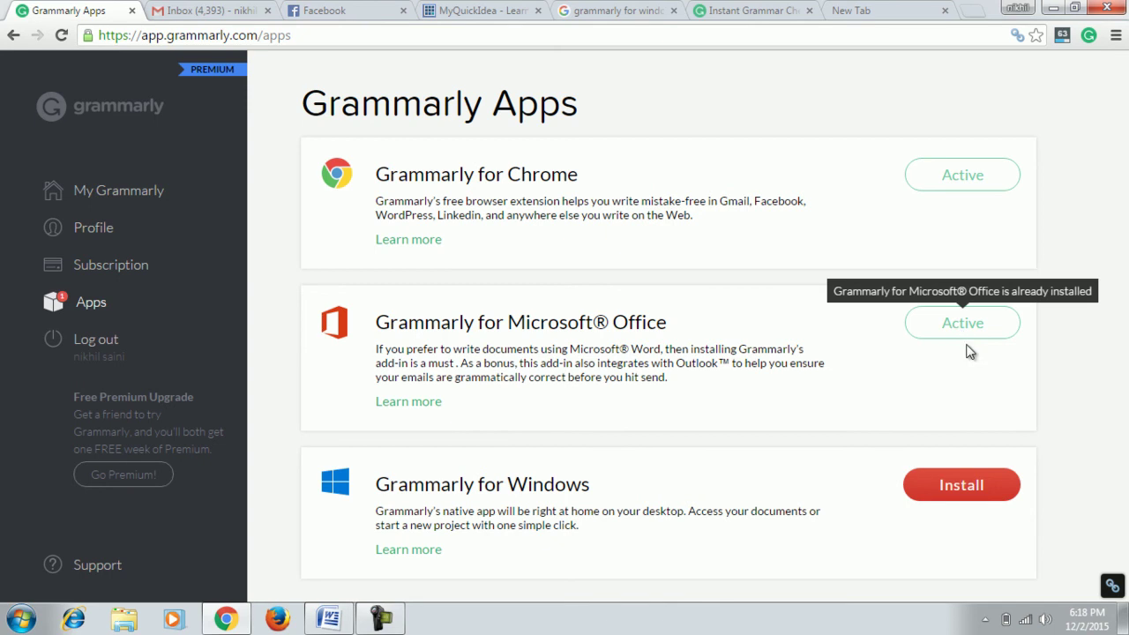
{"action": "left_click", "coordinate": [1054, 8]}
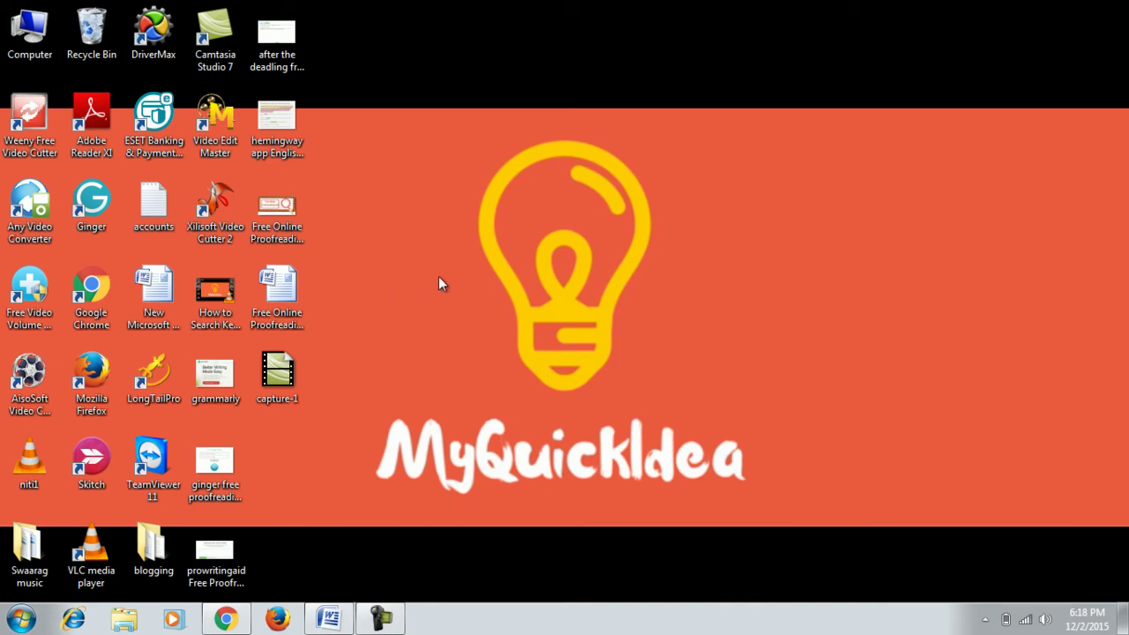
{"action": "left_click", "coordinate": [224, 619]}
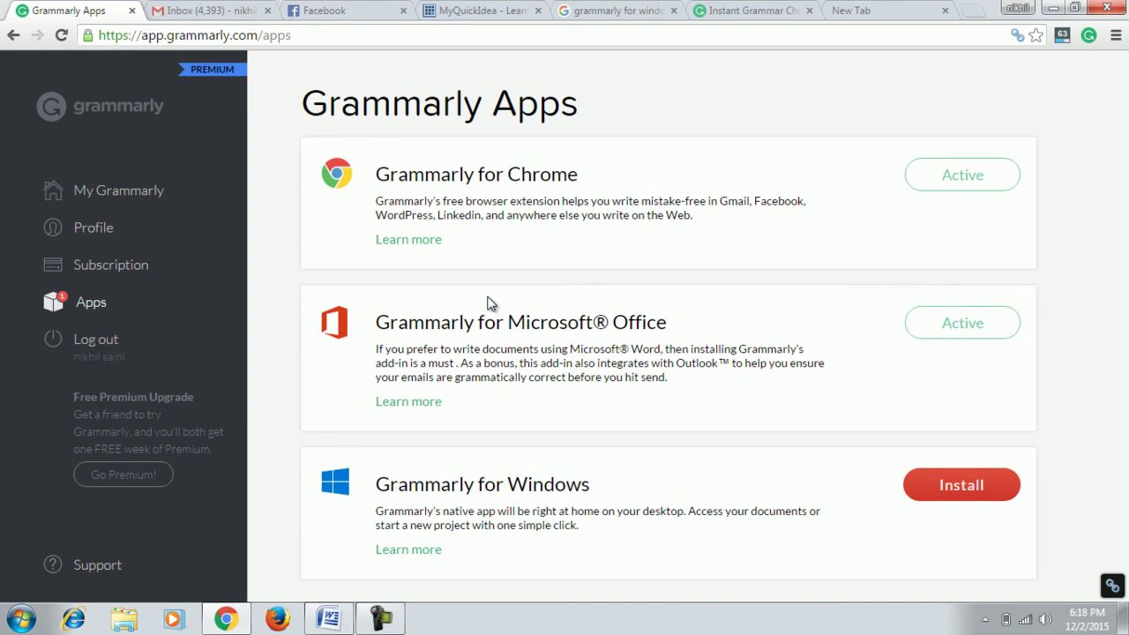
In the blank Word document, write the sentence "Gramarly is the best tool.".
{"action": "left_click", "coordinate": [329, 620]}
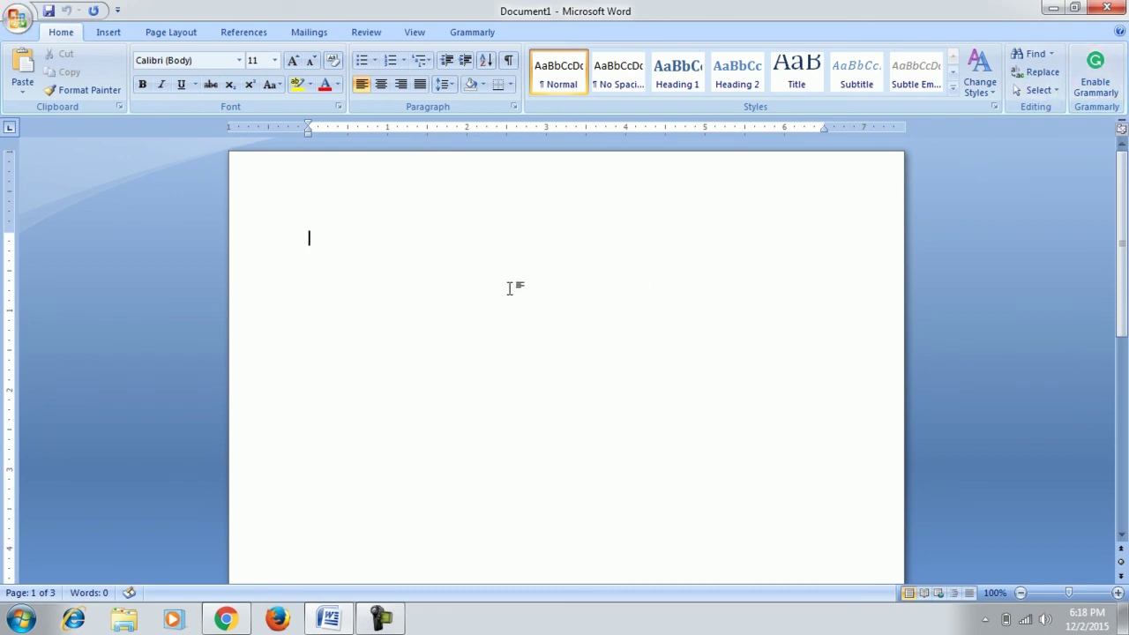
{"action": "type", "text": "gra"}
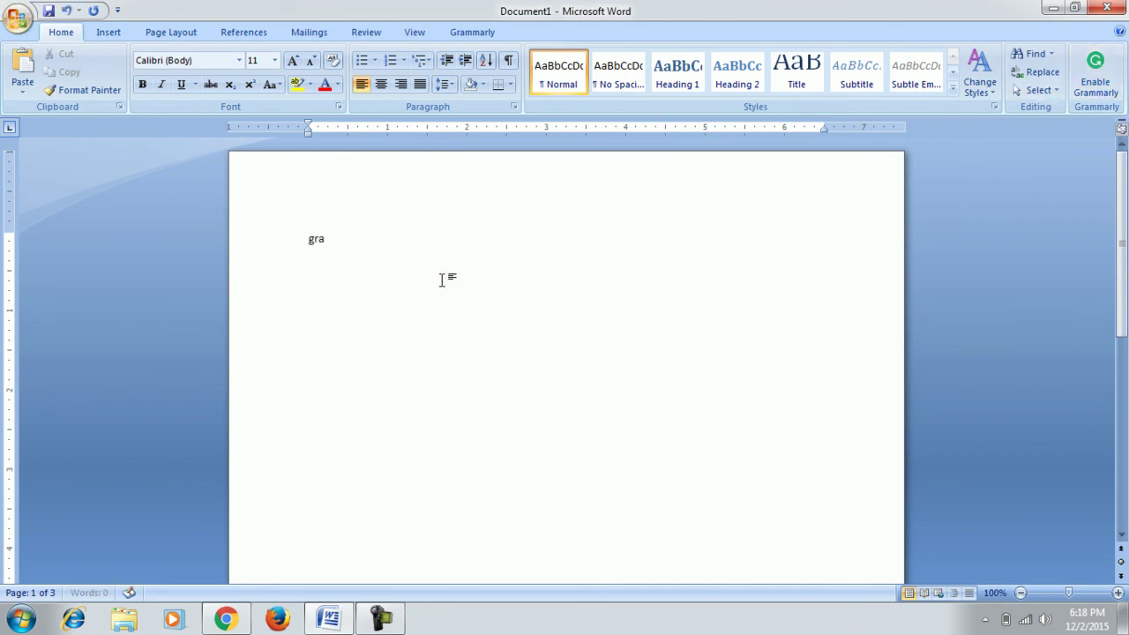
{"action": "type", "text": "marly is the bes"}
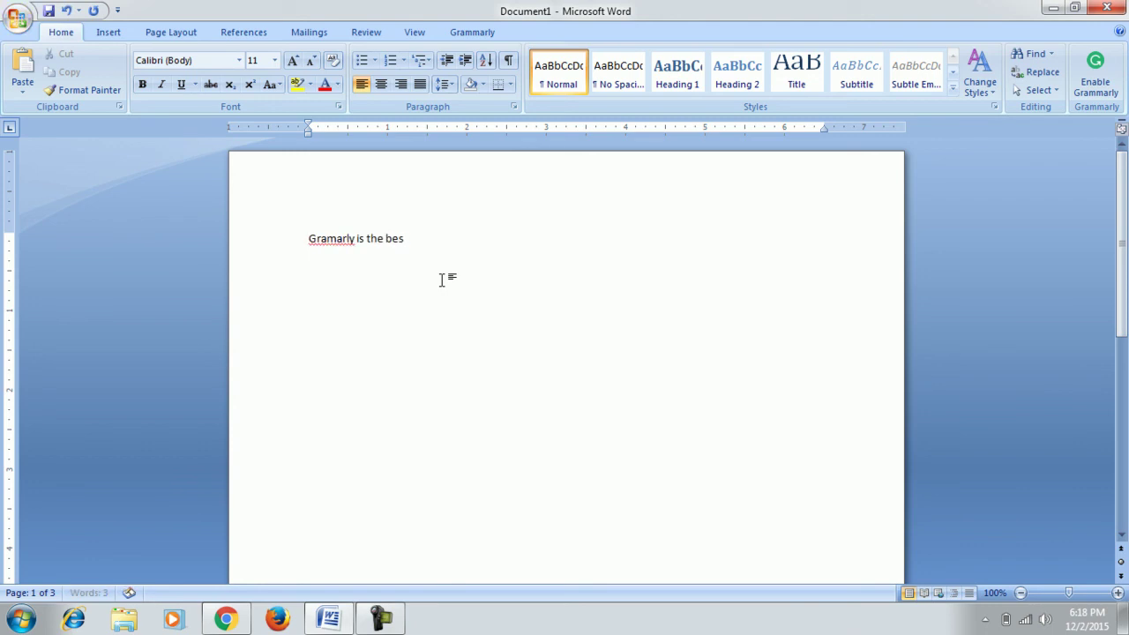
{"action": "type", "text": "t softwa"}
{"action": "key", "text": "BackSpace"}
{"action": "key", "text": "BackSpace"}
{"action": "key", "text": "BackSpace"}
{"action": "type", "text": "."}
Enable Grammarly in Word and dismiss the auto-save notice in its side pane.
{"action": "left_click", "coordinate": [1098, 83]}
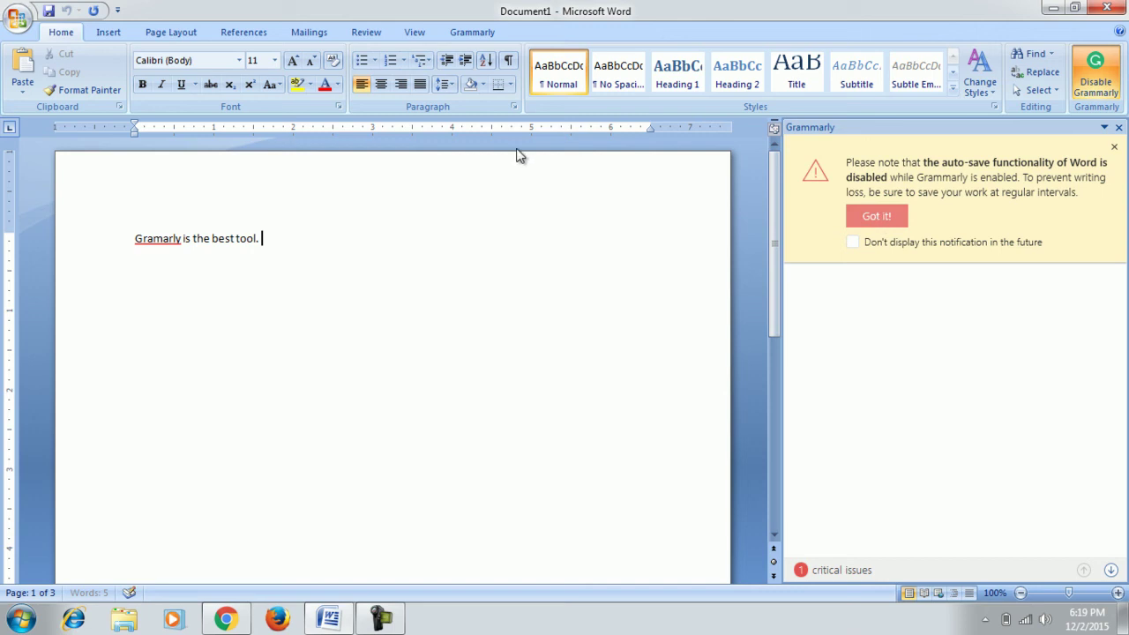
{"action": "left_click", "coordinate": [893, 216]}
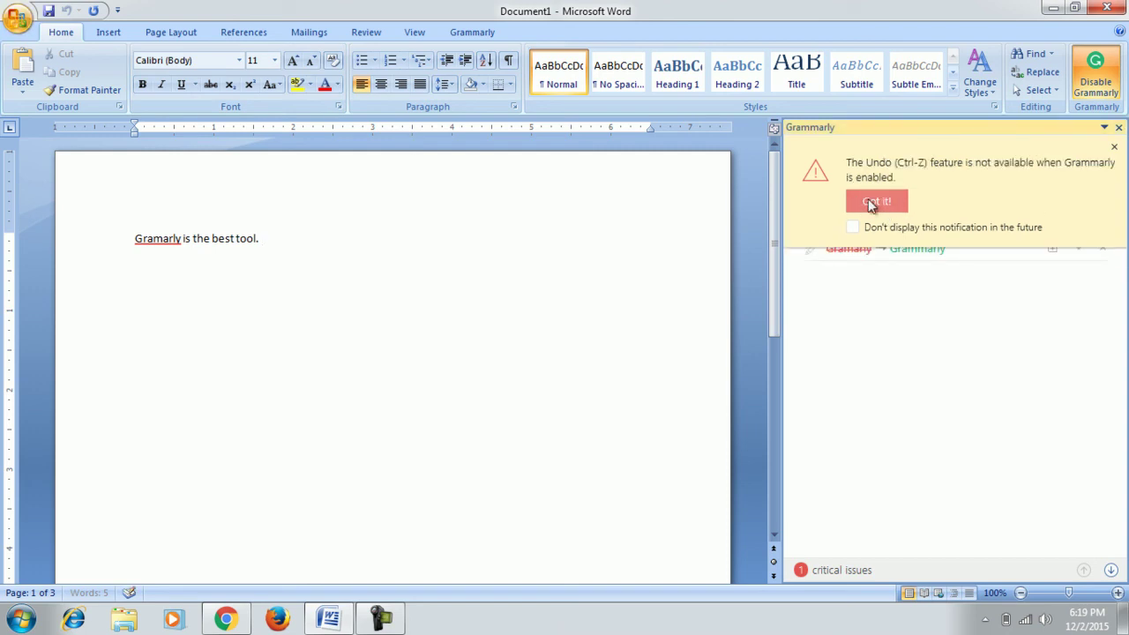
Accept Grammarly's suggestion to correct "Gramarly" to "Grammarly" and select the fixed word.
{"action": "left_click", "coordinate": [871, 202]}
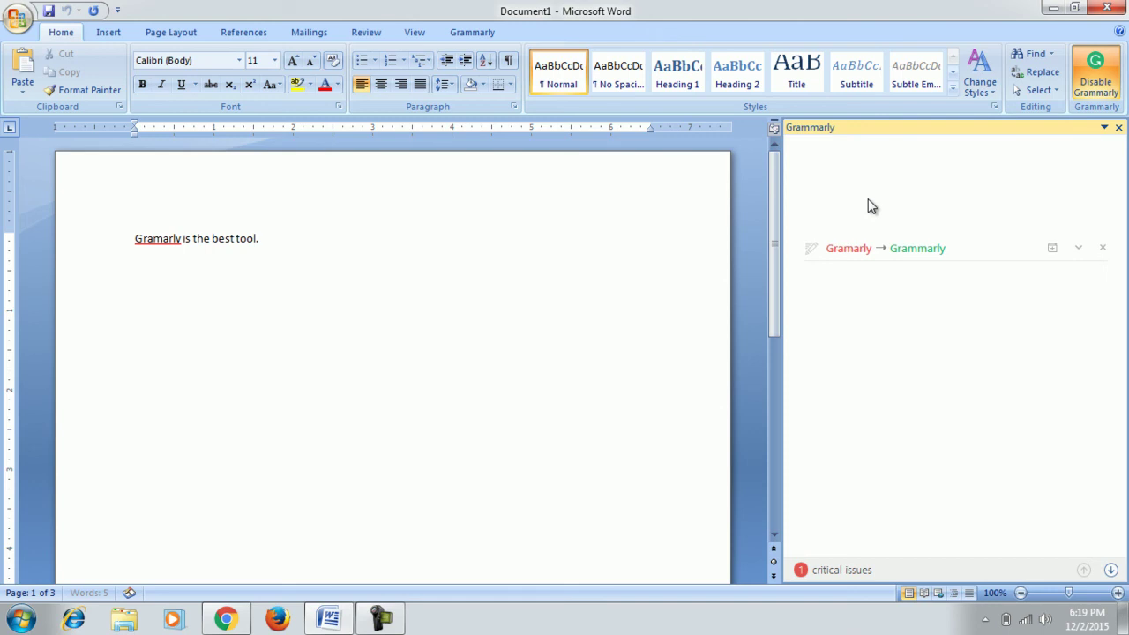
{"action": "left_click", "coordinate": [918, 251]}
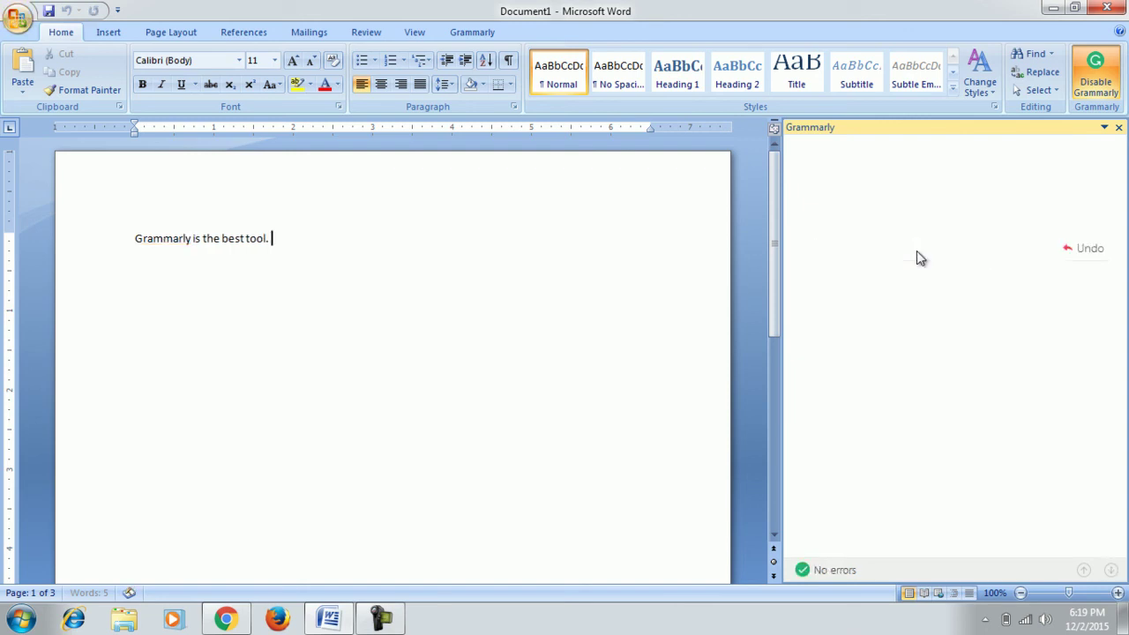
{"action": "left_click_drag", "start_coordinate": [172, 246], "coordinate": [192, 244]}
{"action": "left_click", "coordinate": [136, 240]}
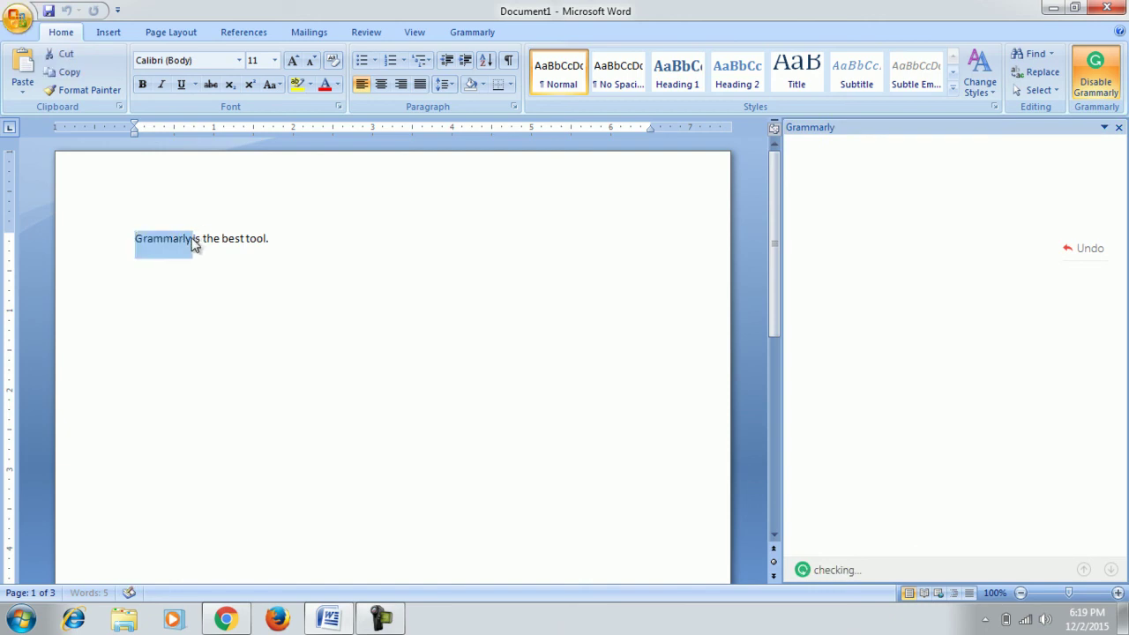
Turn Grammarly checking off in Word and return to the Grammarly Apps page in Chrome.
{"action": "left_click", "coordinate": [519, 259]}
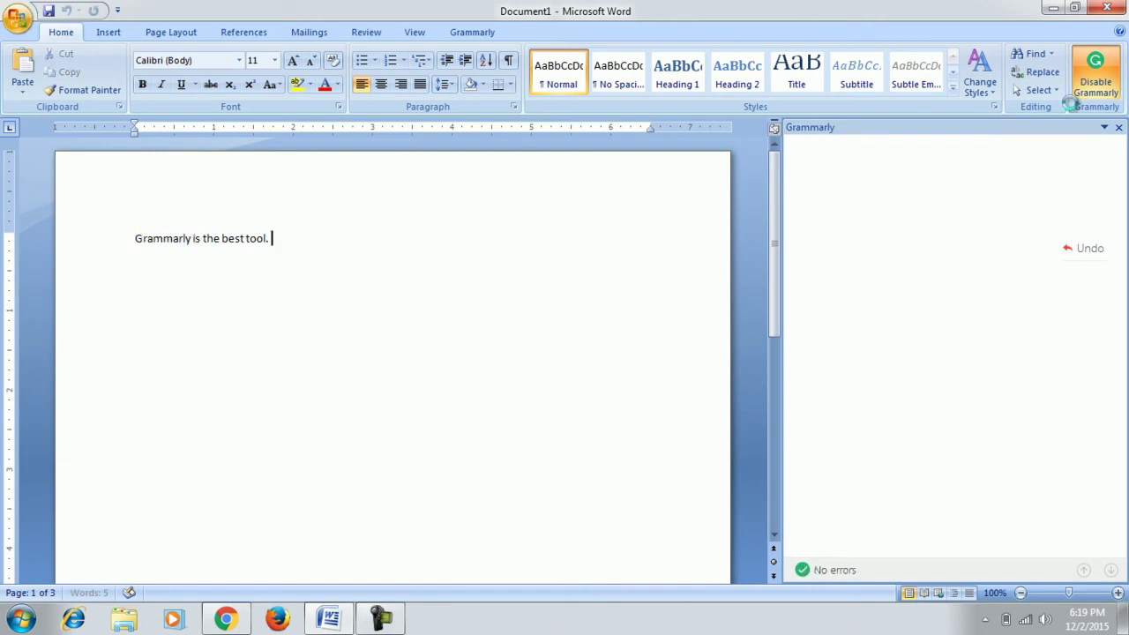
{"action": "left_click", "coordinate": [1100, 91]}
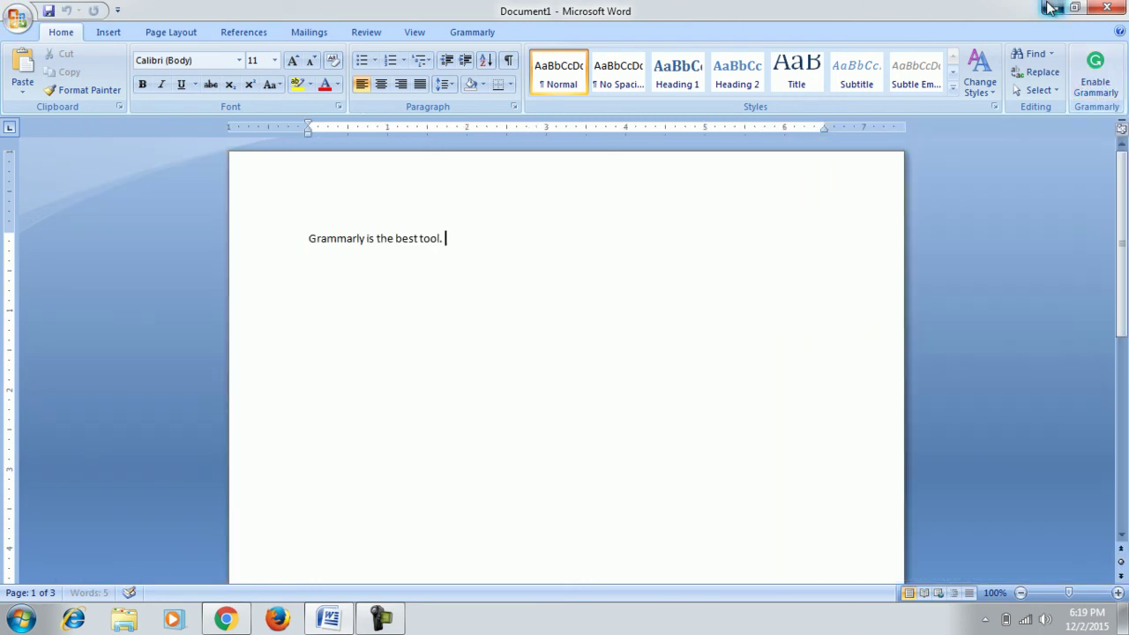
{"action": "key", "text": "alt+Tab"}
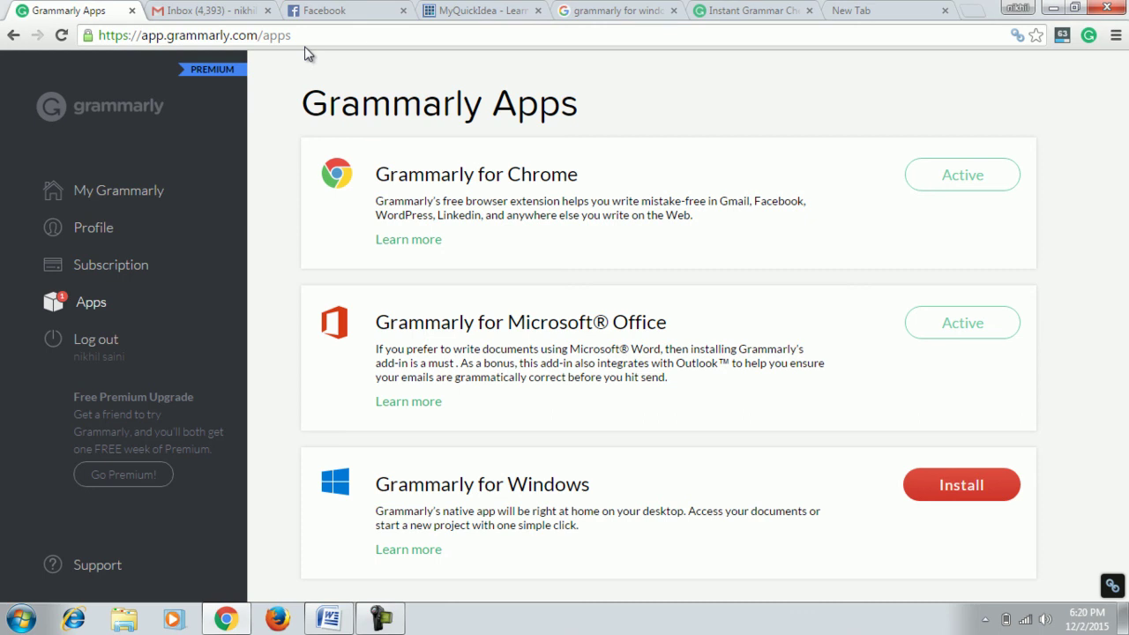
{"action": "left_click", "coordinate": [238, 10]}
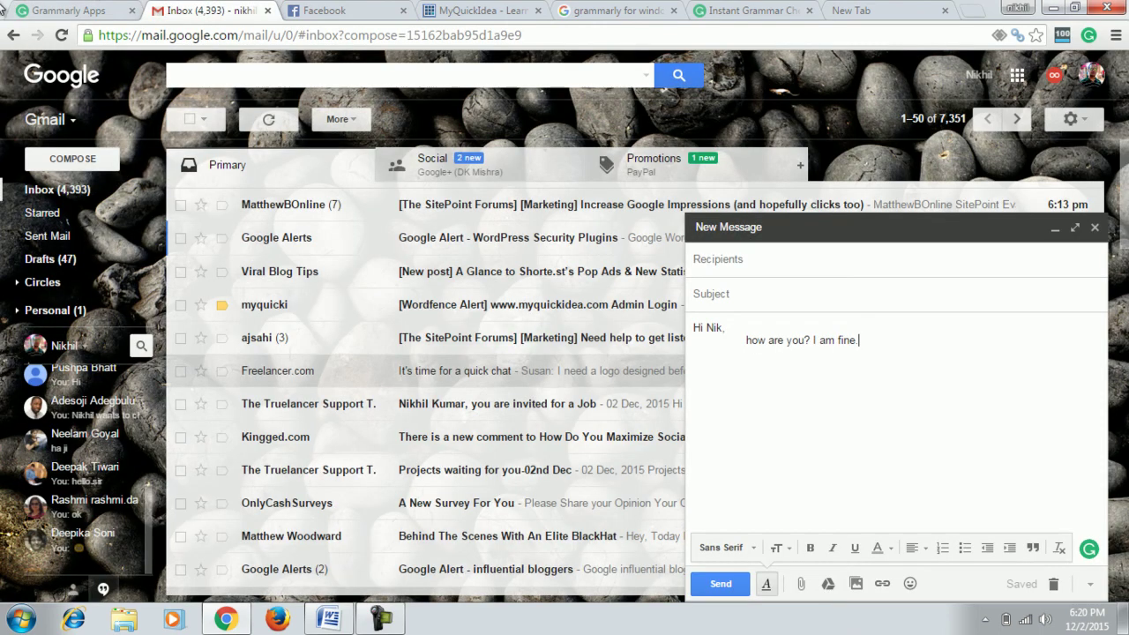
{"action": "left_click", "coordinate": [78, 7]}
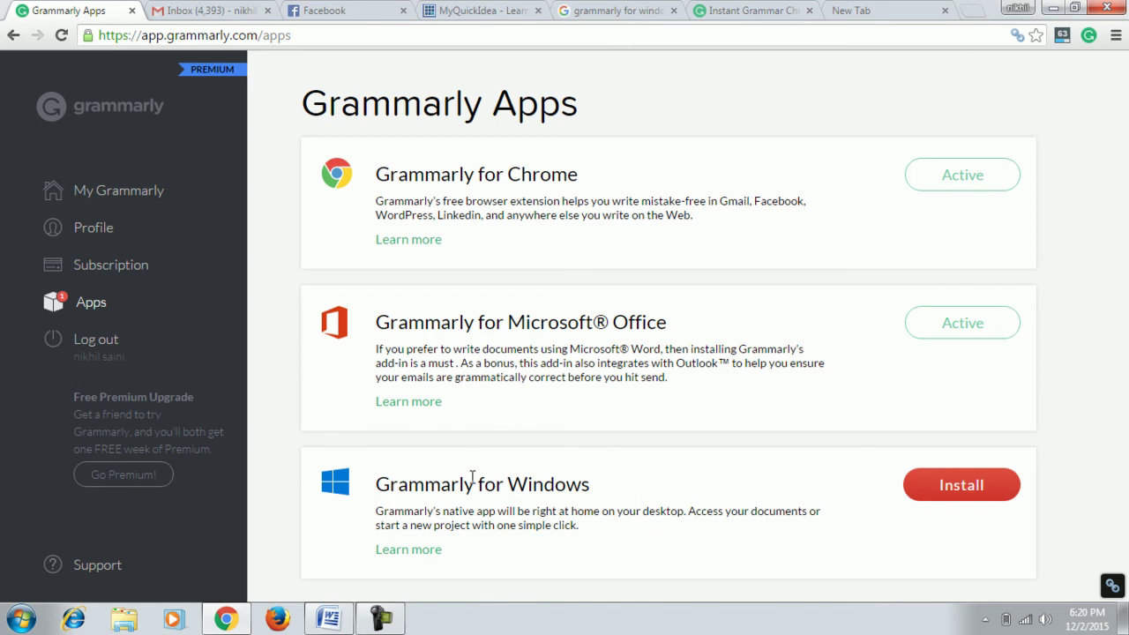
{"action": "left_click_drag", "start_coordinate": [472, 478], "coordinate": [739, 539]}
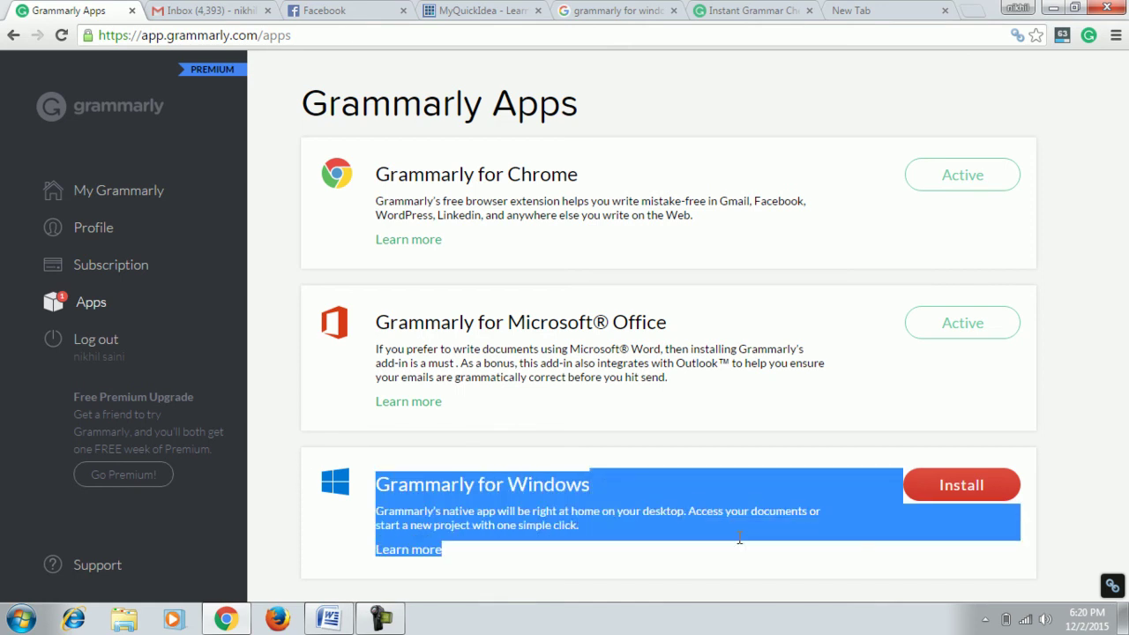
{"action": "left_click", "coordinate": [776, 455]}
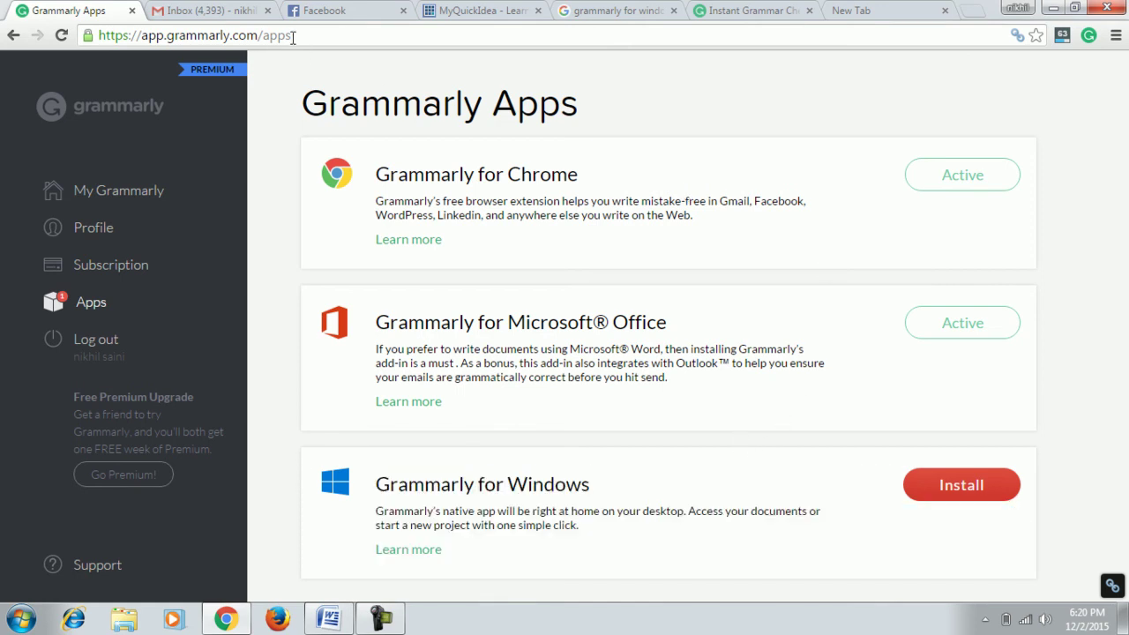
{"action": "left_click", "coordinate": [215, 7]}
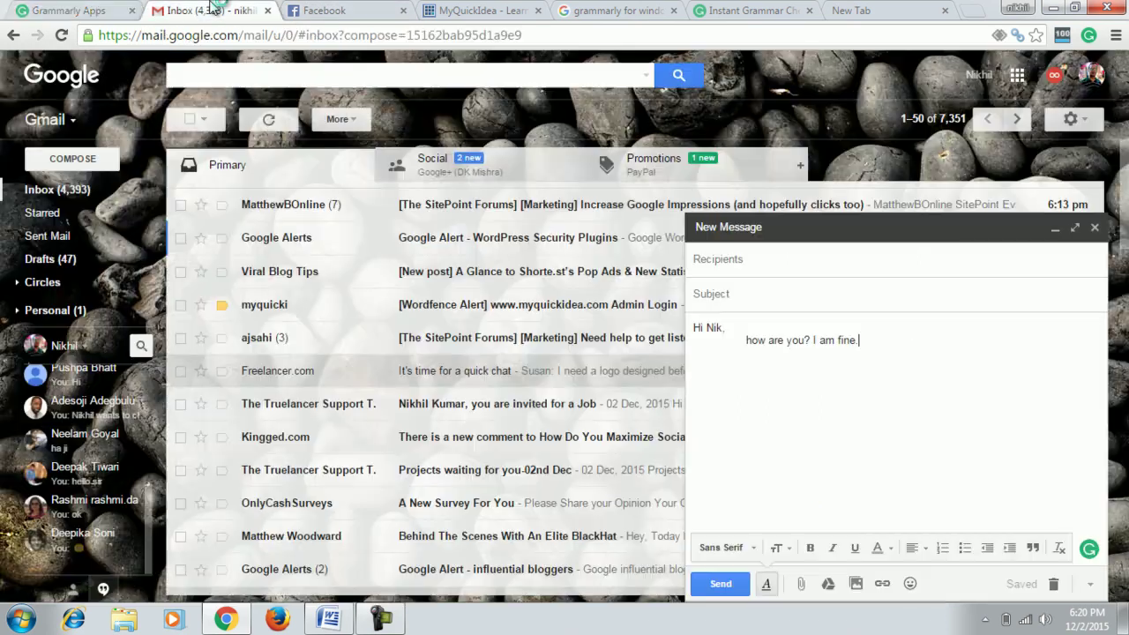
{"action": "left_click", "coordinate": [345, 9]}
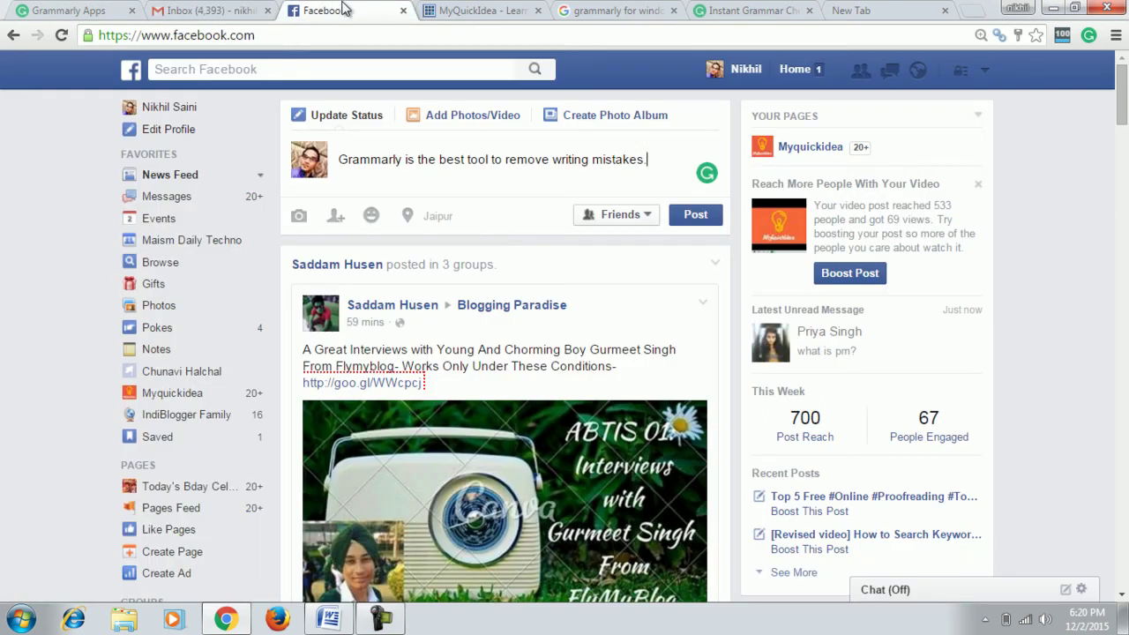
{"action": "left_click", "coordinate": [221, 10]}
{"action": "left_click", "coordinate": [89, 7]}
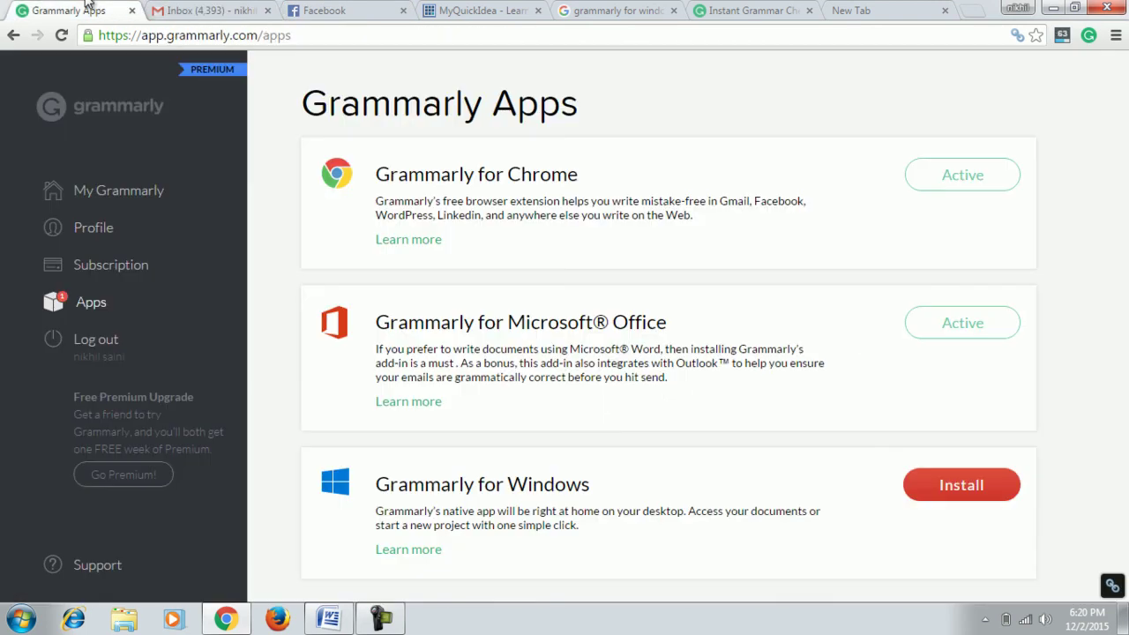